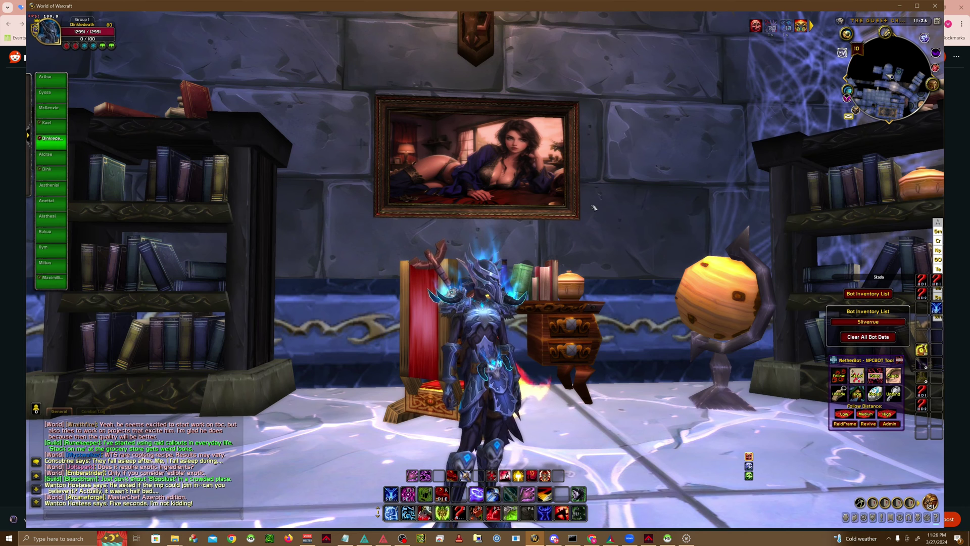
Look over the Reddit post comparing old and new paintings in Chrome, then switch back to World of Warcraft.
{"action": "key", "text": "alt+Tab"}
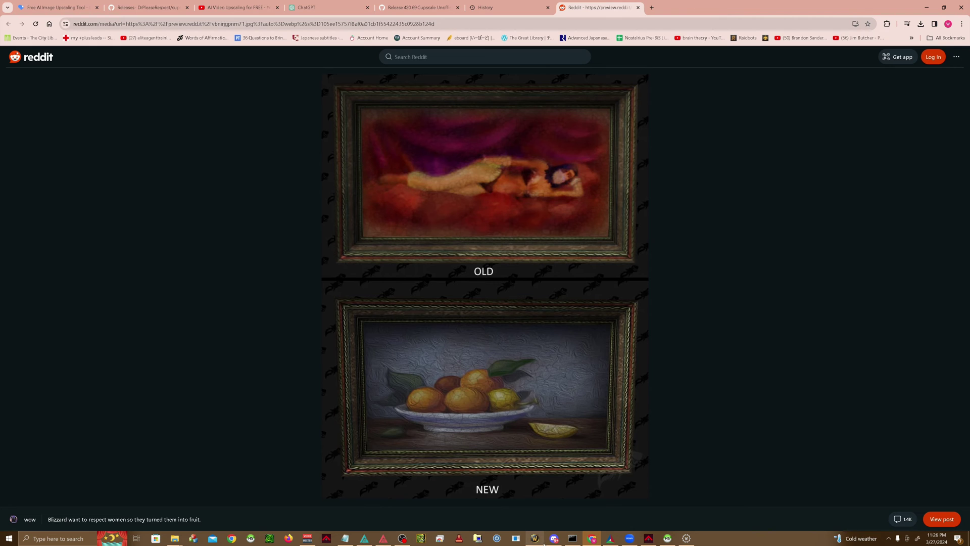
{"action": "key", "text": "alt+Tab"}
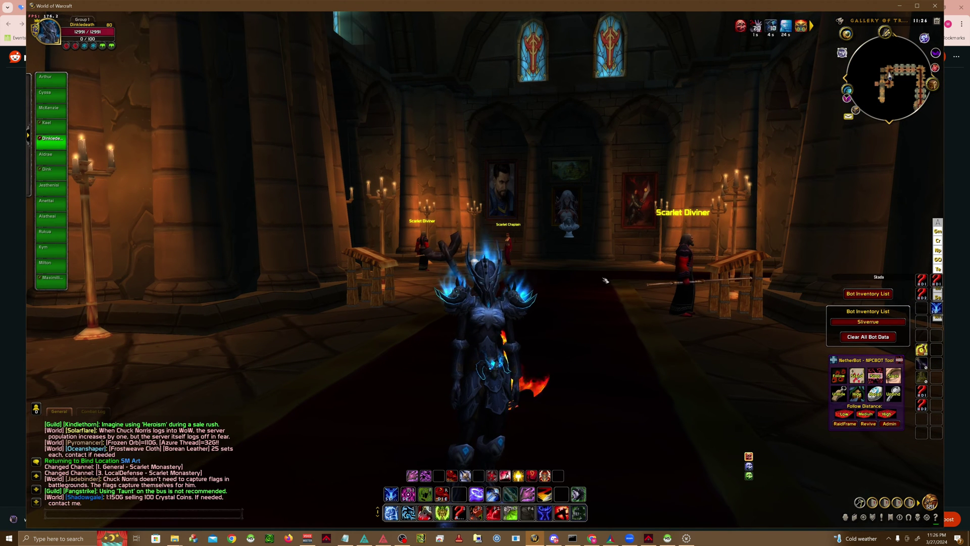
Swing the camera around the Gilneas portraits room, check the world map, and zoom on the paintings.
{"action": "mouse_move", "coordinate": [607, 276]}
{"action": "right_mouse_down"}
{"action": "mouse_move", "coordinate": [788, 278]}
{"action": "mouse_move", "coordinate": [470, 279]}
{"action": "right_mouse_up"}
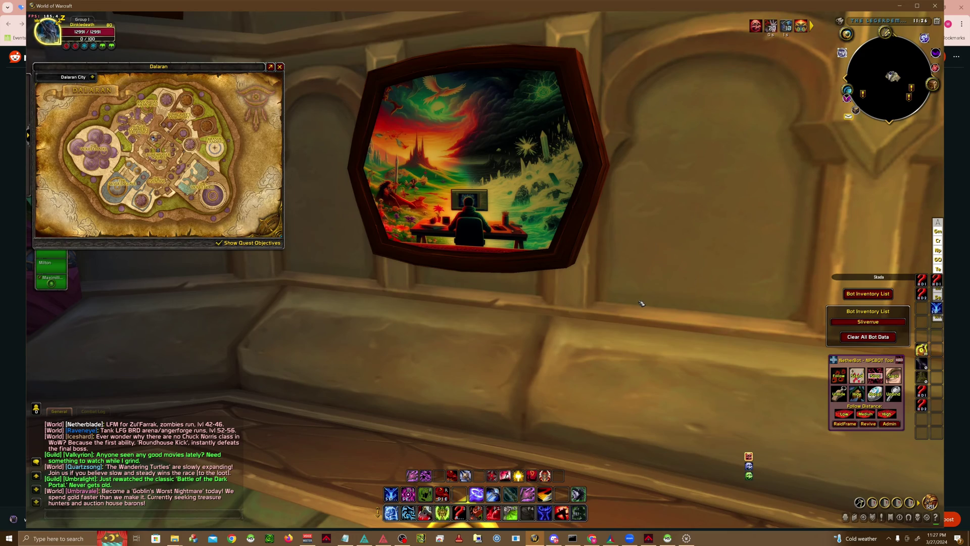
{"action": "right_click_drag", "start_coordinate": [641, 303], "coordinate": [328, 306]}
{"action": "key", "text": "m"}
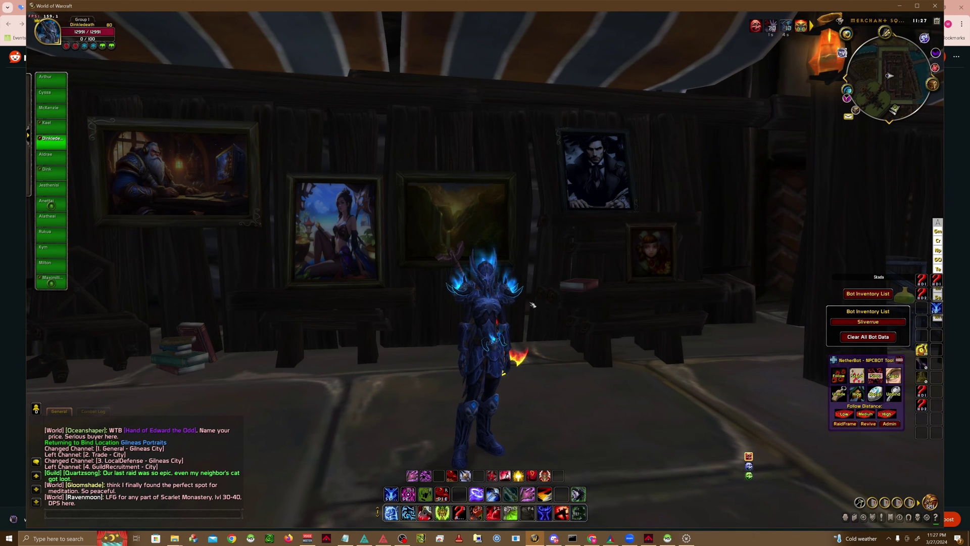
{"action": "key", "text": "m"}
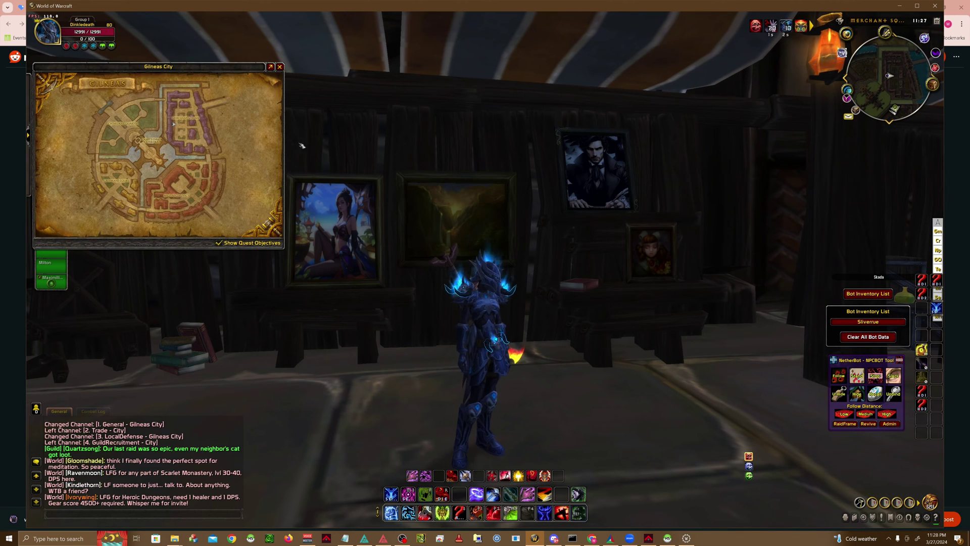
{"action": "key", "text": "m"}
{"action": "scroll", "coordinate": [422, 150], "scroll_direction": "up", "scroll_amount": 5}
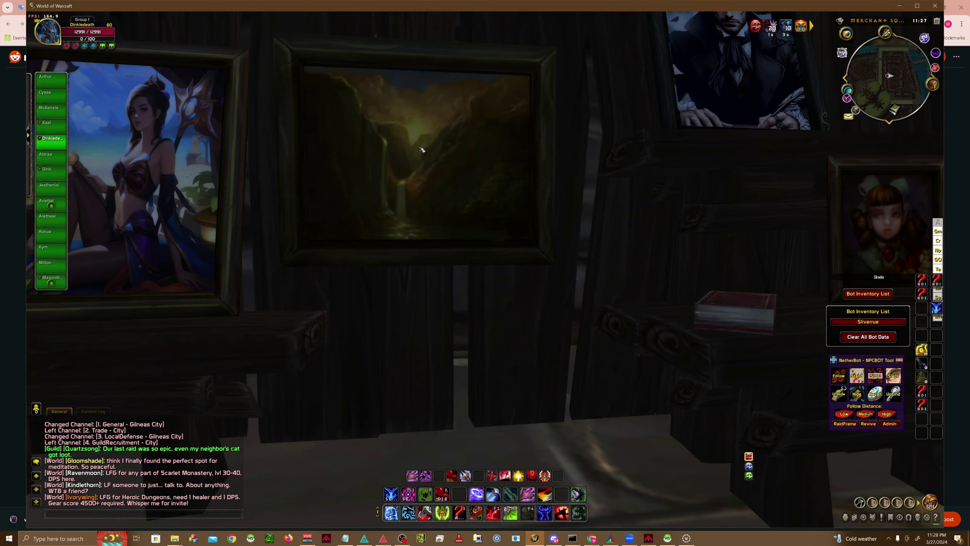
{"action": "scroll", "coordinate": [428, 157], "scroll_direction": "down", "scroll_amount": 2}
{"action": "scroll", "coordinate": [428, 157], "scroll_direction": "down", "scroll_amount": 5}
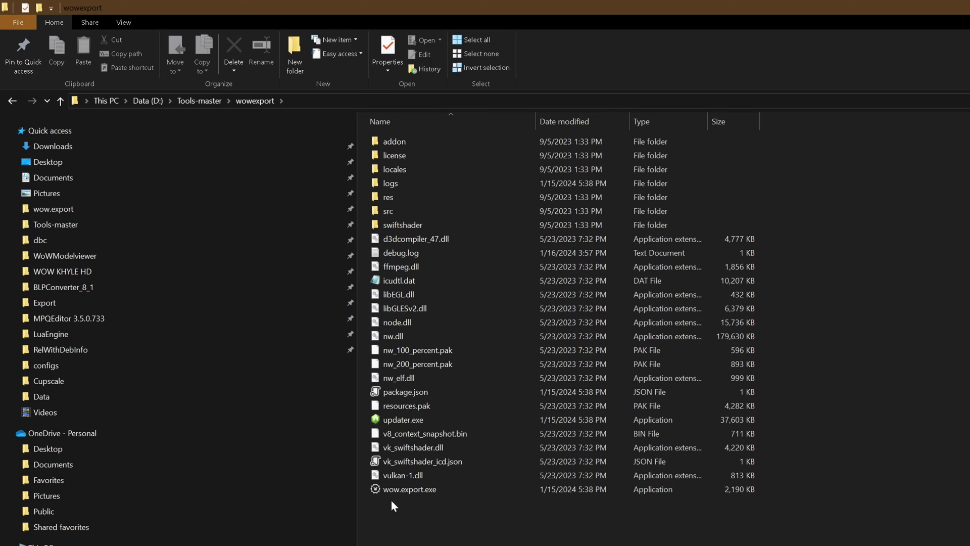
Launch wow.export and load build 10.2.6.53913 from the Blizzard CDN.
{"action": "left_click", "coordinate": [421, 490]}
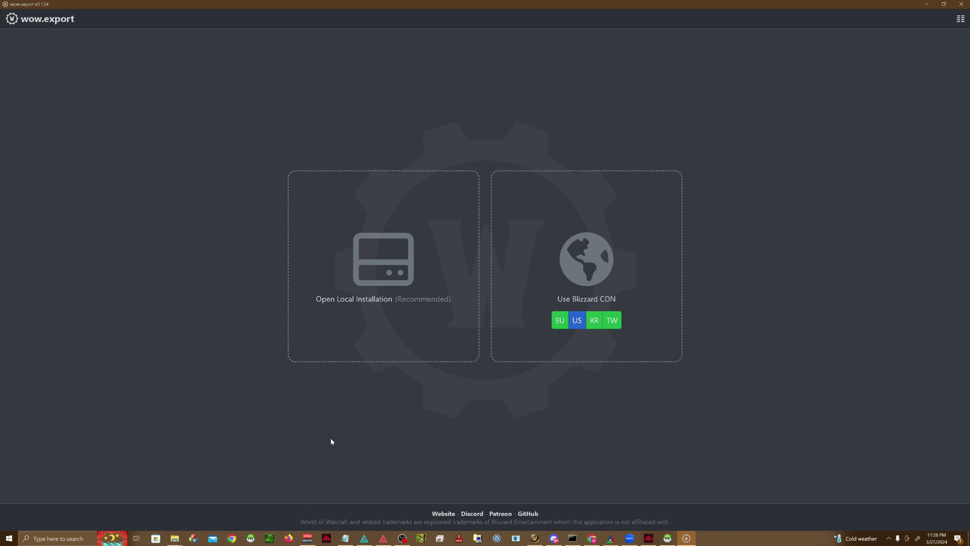
{"action": "left_click", "coordinate": [581, 252]}
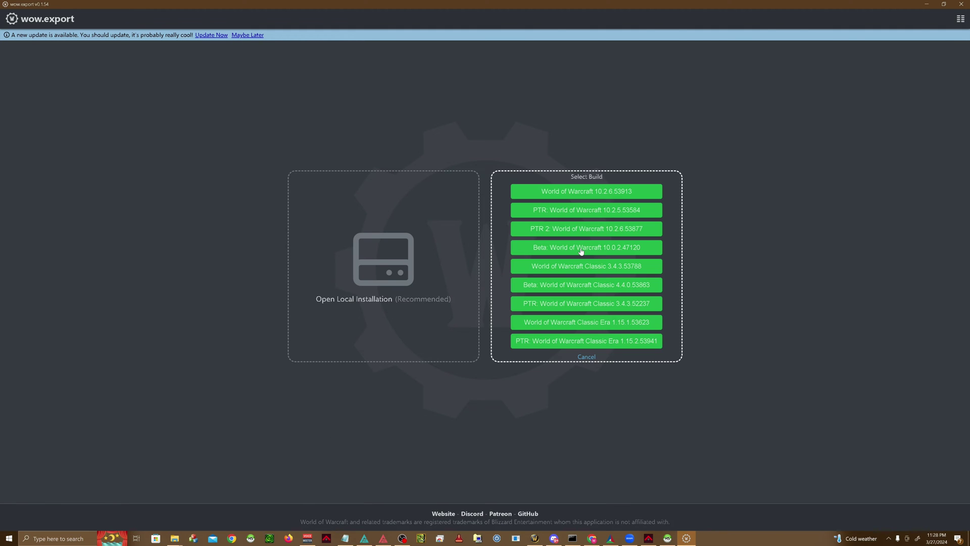
{"action": "left_click", "coordinate": [558, 192]}
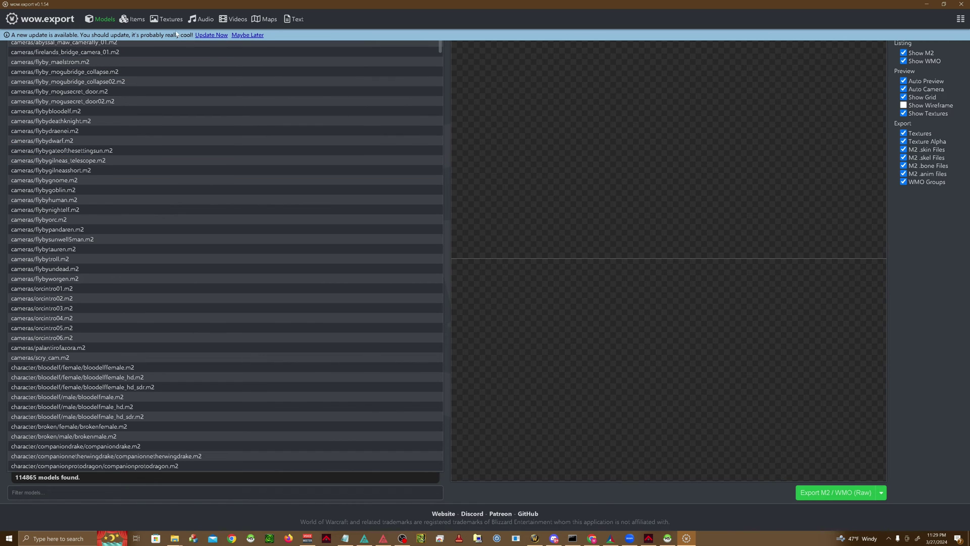
Filter the textures by 'paintings' and preview the paintings_01 through paintings_11 textures.
{"action": "left_click", "coordinate": [170, 20]}
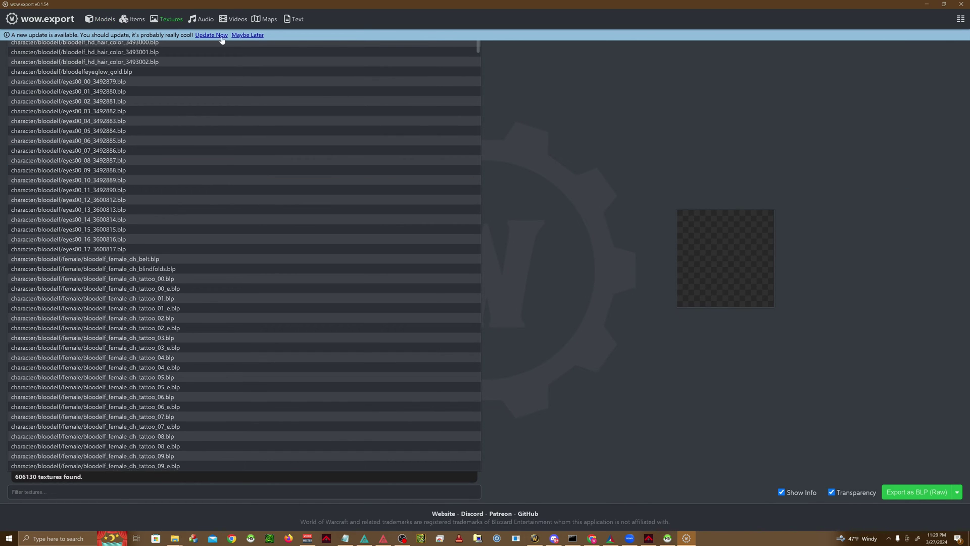
{"action": "left_click", "coordinate": [219, 288]}
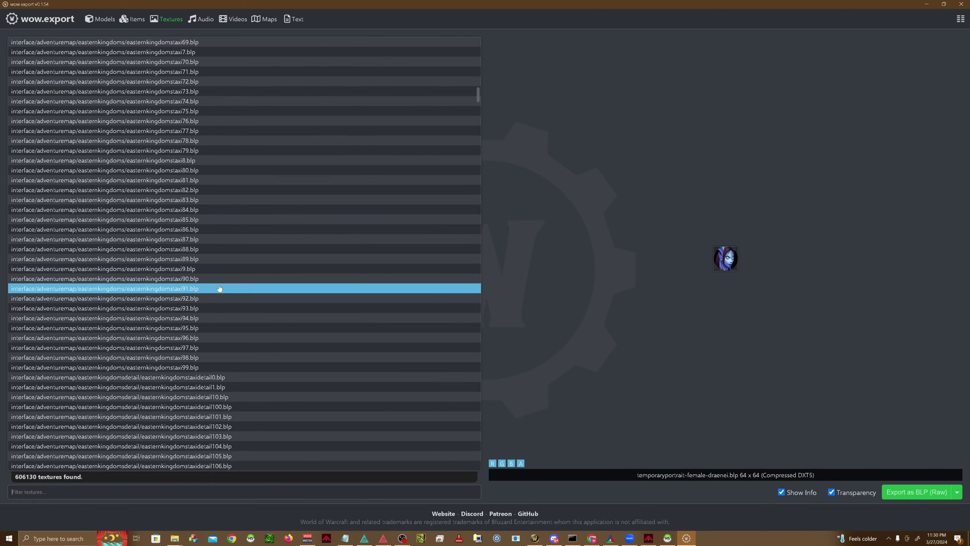
{"action": "type", "text": "paintings"}
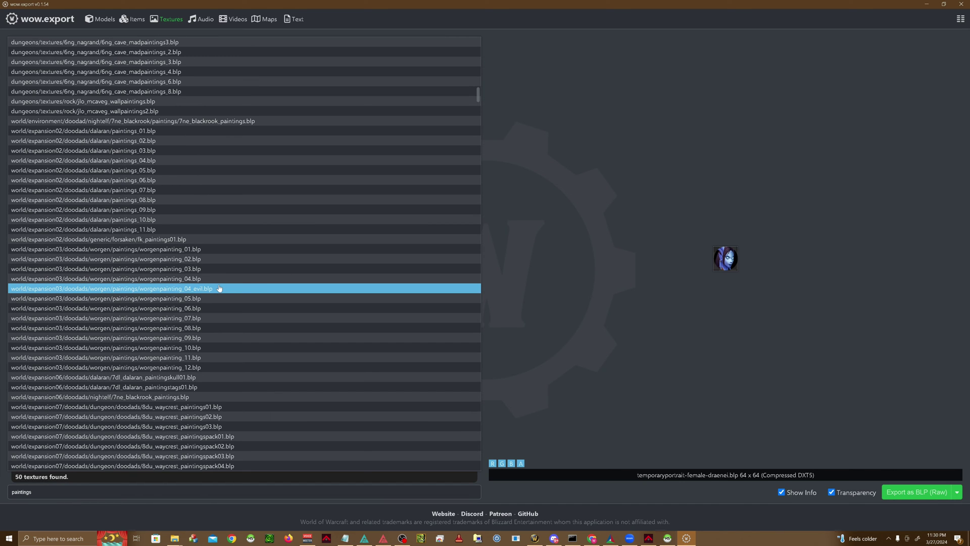
{"action": "left_click", "coordinate": [106, 132]}
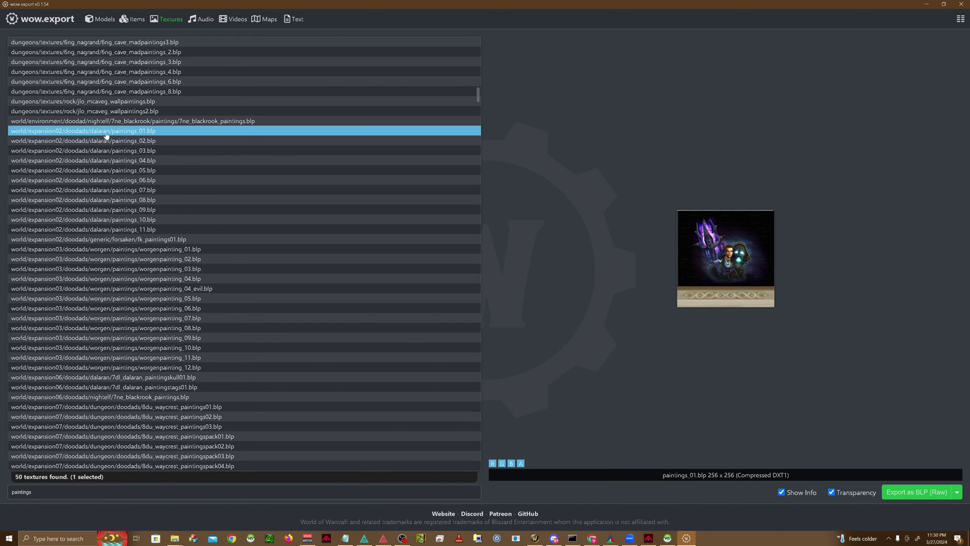
{"action": "left_click", "coordinate": [109, 141], "text": "shift"}
{"action": "left_click", "coordinate": [109, 141]}
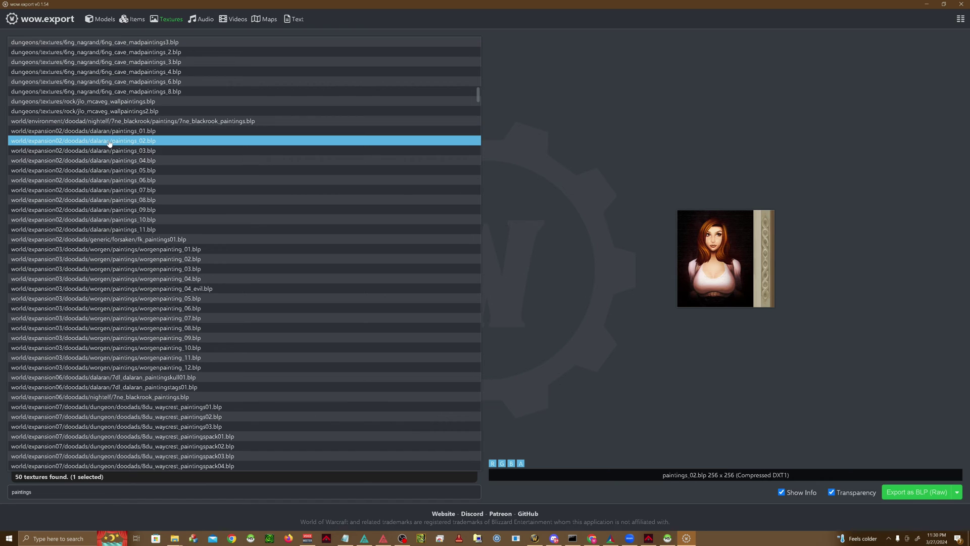
{"action": "left_click", "coordinate": [129, 151]}
{"action": "left_click", "coordinate": [133, 160]}
{"action": "left_click", "coordinate": [142, 171]}
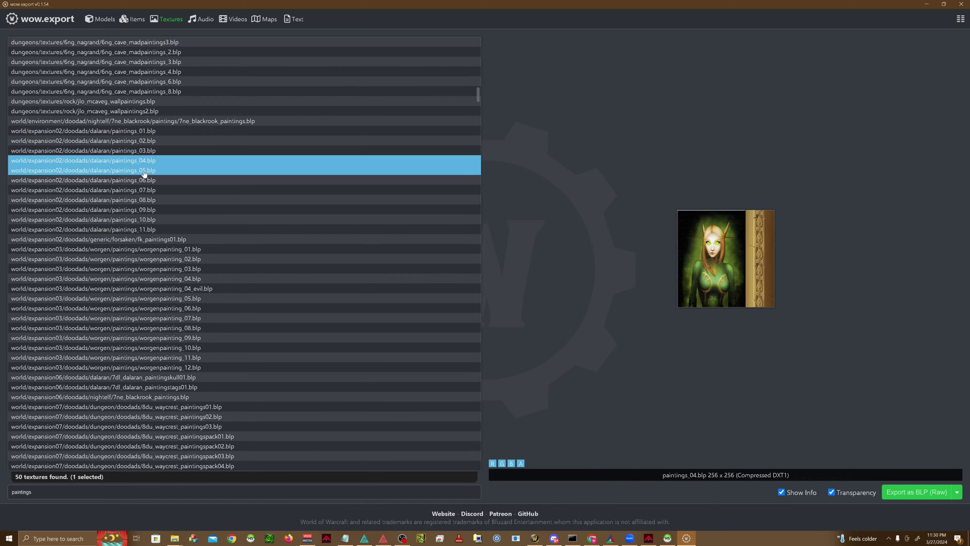
{"action": "left_click", "coordinate": [151, 181]}
{"action": "left_click", "coordinate": [153, 191]}
{"action": "left_click", "coordinate": [157, 208], "text": "ctrl"}
{"action": "left_click", "coordinate": [158, 208]}
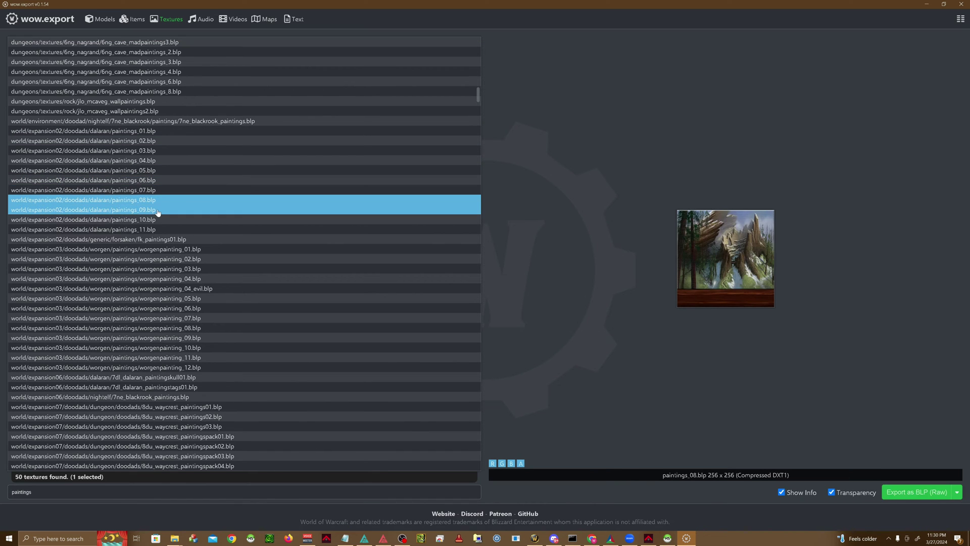
{"action": "left_click", "coordinate": [159, 219]}
{"action": "left_click", "coordinate": [160, 227]}
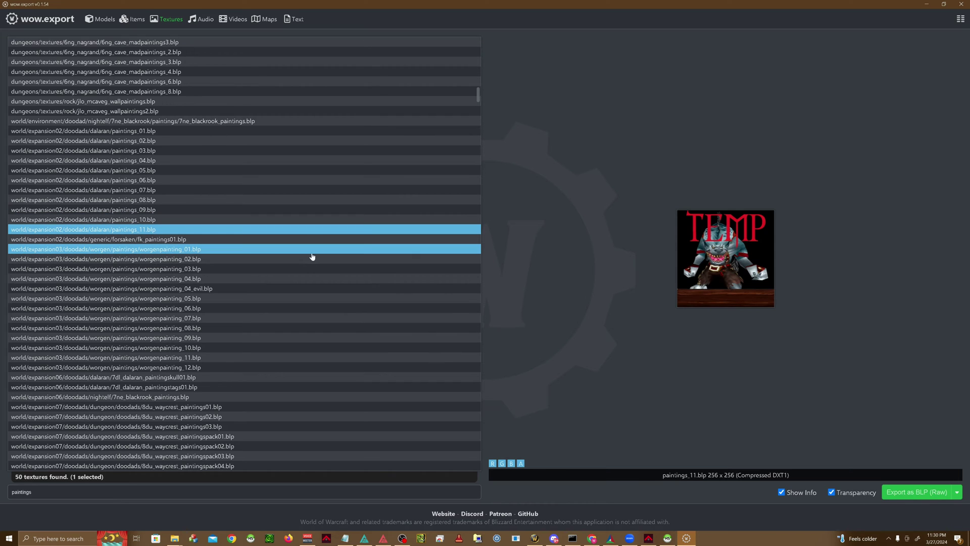
Select the waterfall worgenpainting_02.blp, export it as raw BLP, and open its folder.
{"action": "left_click", "coordinate": [308, 251]}
{"action": "left_click", "coordinate": [303, 269], "text": "ctrl"}
{"action": "left_click", "coordinate": [293, 260]}
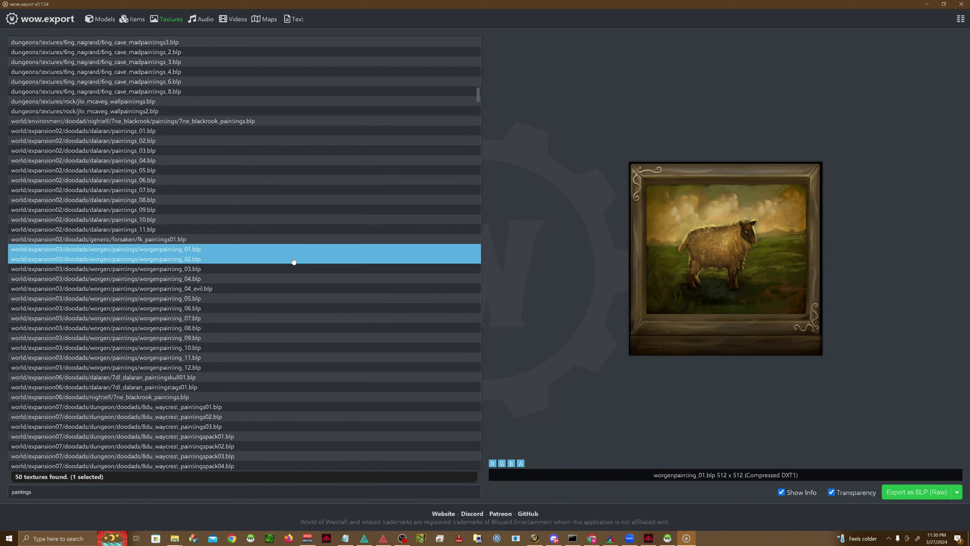
{"action": "left_click", "coordinate": [245, 251], "text": "ctrl"}
{"action": "left_click", "coordinate": [245, 255], "text": "ctrl"}
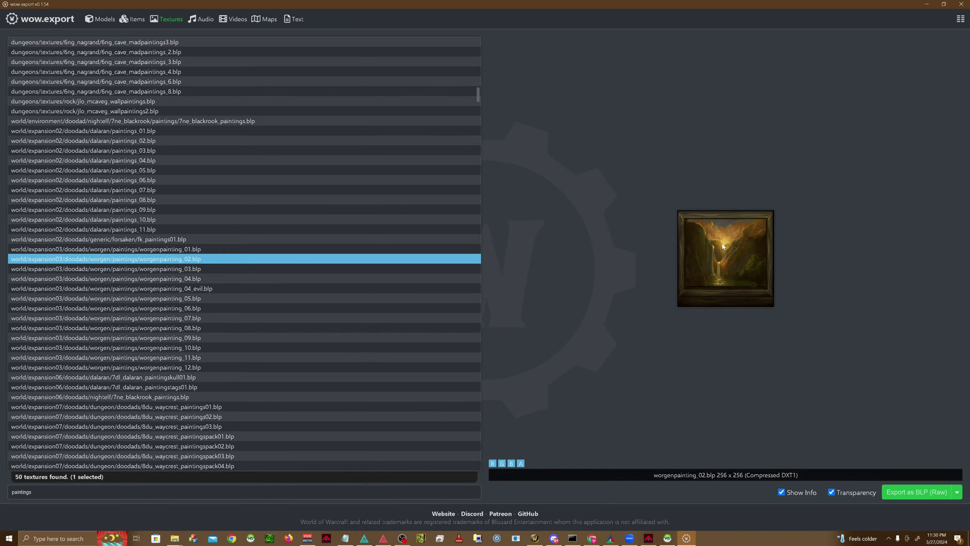
{"action": "left_click", "coordinate": [894, 497]}
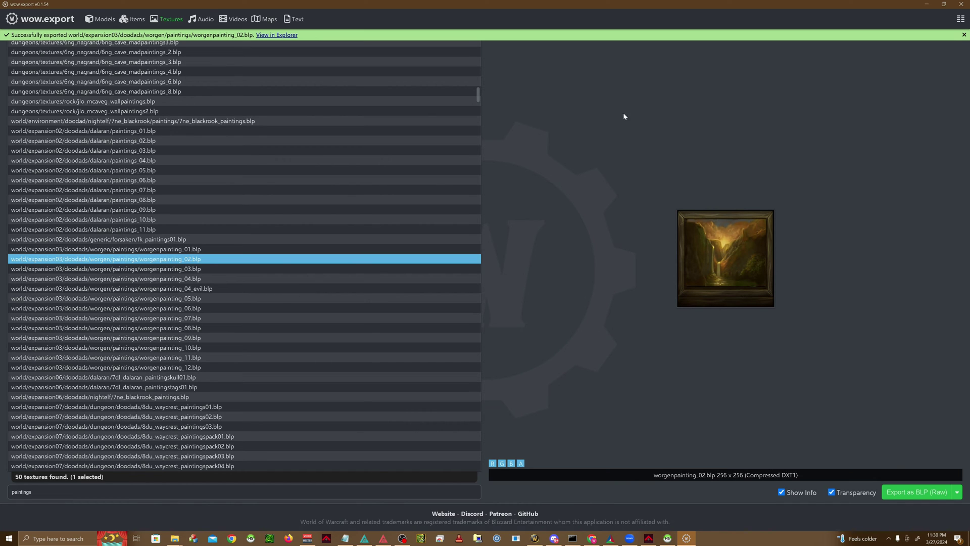
{"action": "left_click", "coordinate": [265, 35]}
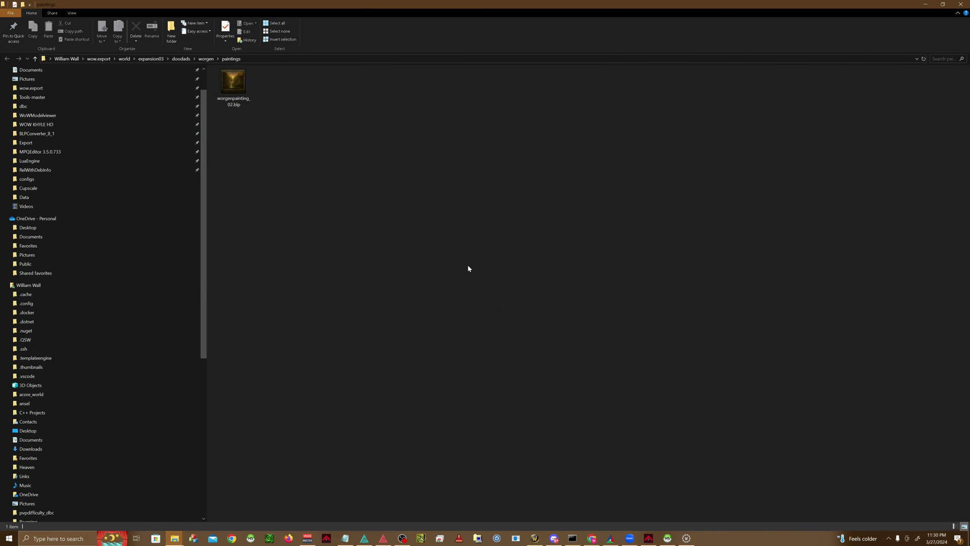
Copy worgenpainting_02.blp into the BLPConverter_8_1 folder.
{"action": "right_click", "coordinate": [221, 80]}
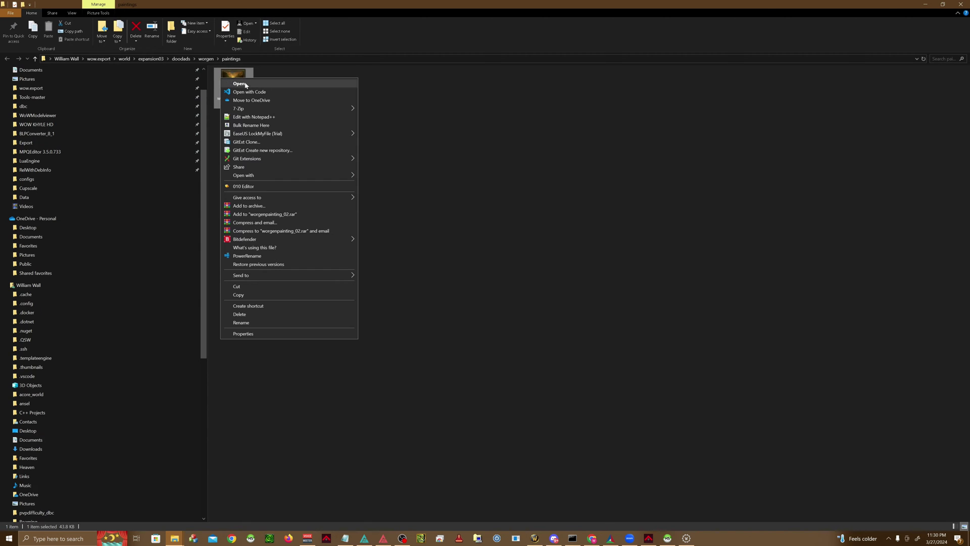
{"action": "left_click", "coordinate": [243, 295]}
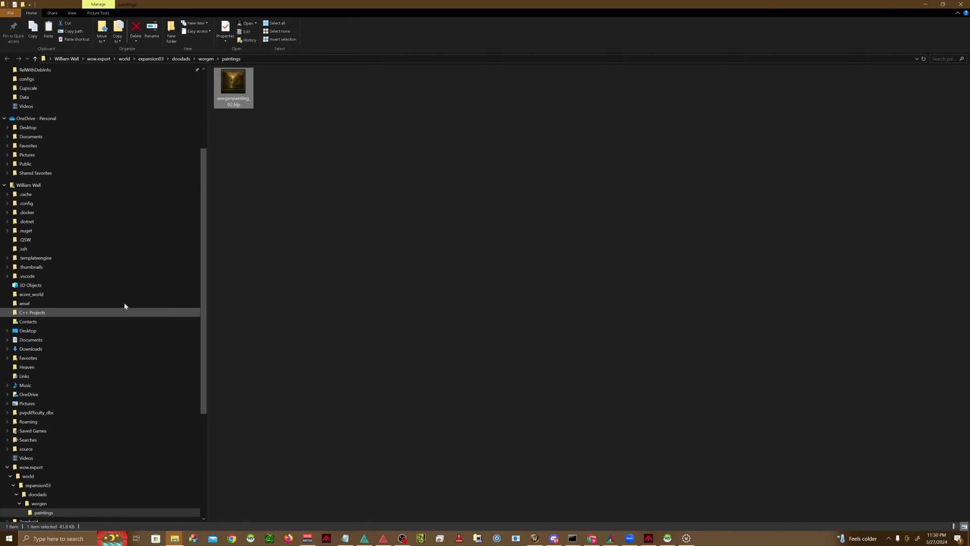
{"action": "scroll", "coordinate": [136, 180], "scroll_direction": "up", "scroll_amount": 2}
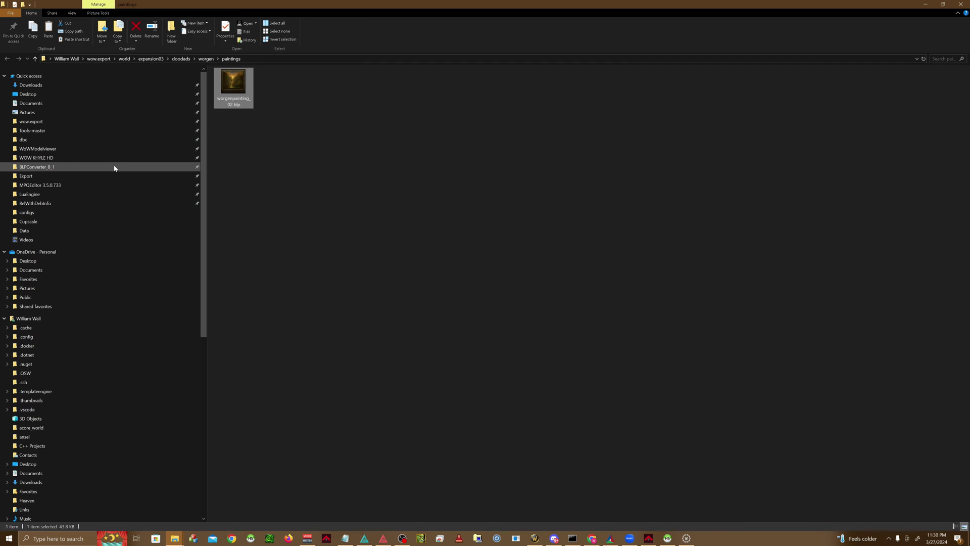
{"action": "left_click", "coordinate": [114, 167]}
{"action": "right_click", "coordinate": [536, 131]}
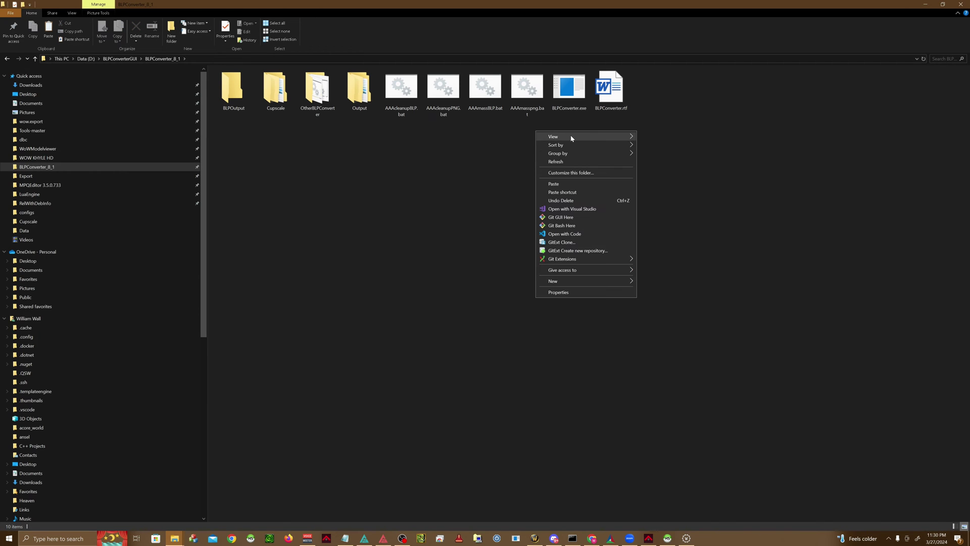
{"action": "left_click", "coordinate": [553, 184]}
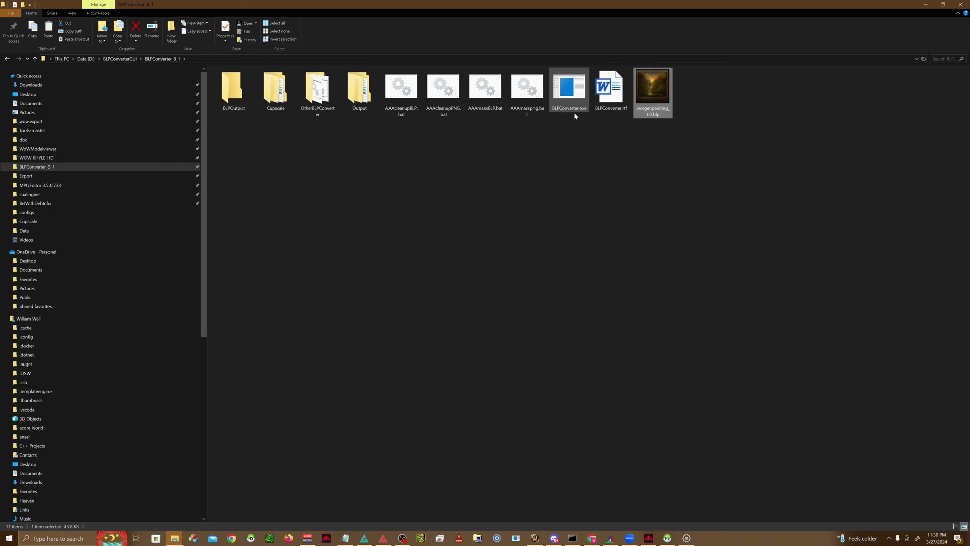
Drop worgenpainting_02.blp onto BLPConverter.exe to produce worgenpainting_02.png.
{"action": "left_click", "coordinate": [647, 229]}
{"action": "left_click", "coordinate": [652, 92]}
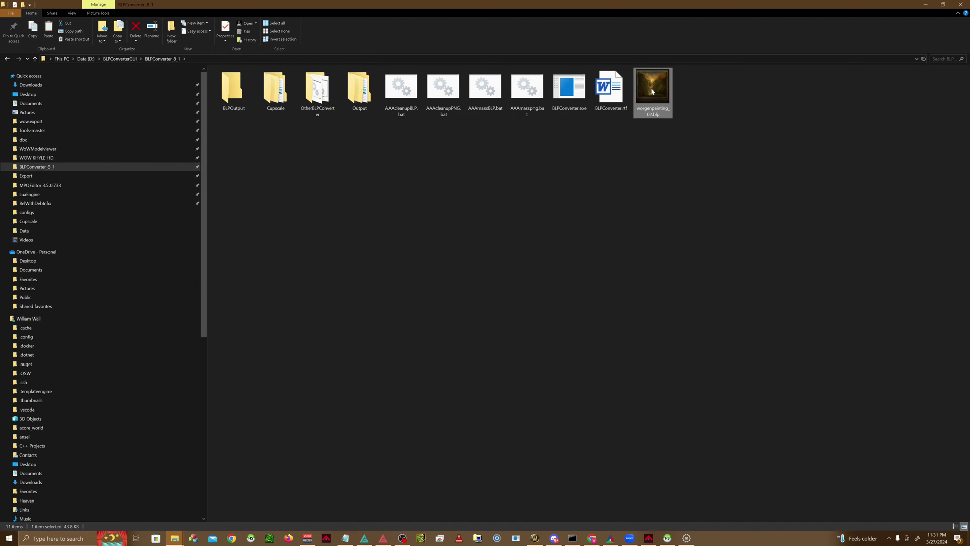
{"action": "left_click_drag", "start_coordinate": [659, 107], "coordinate": [564, 96]}
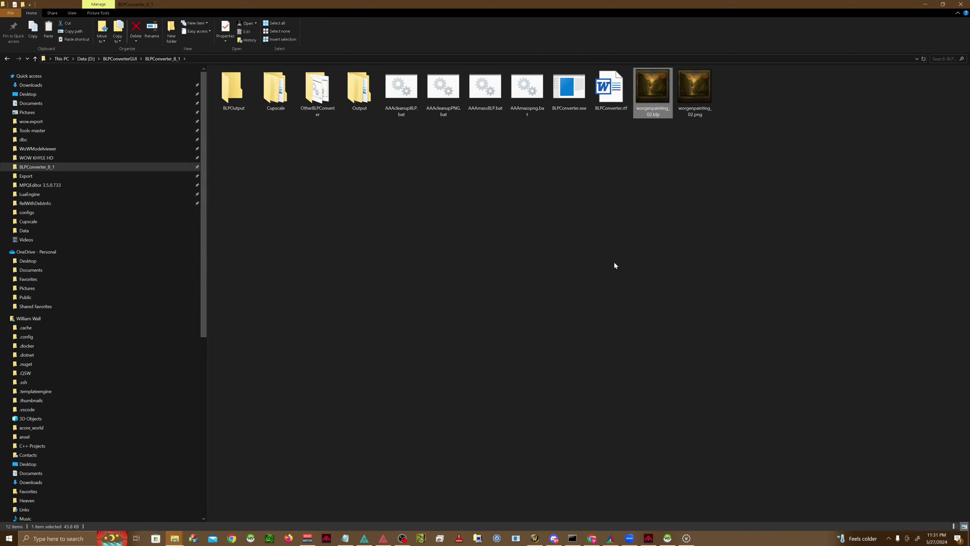
{"action": "left_click", "coordinate": [704, 95]}
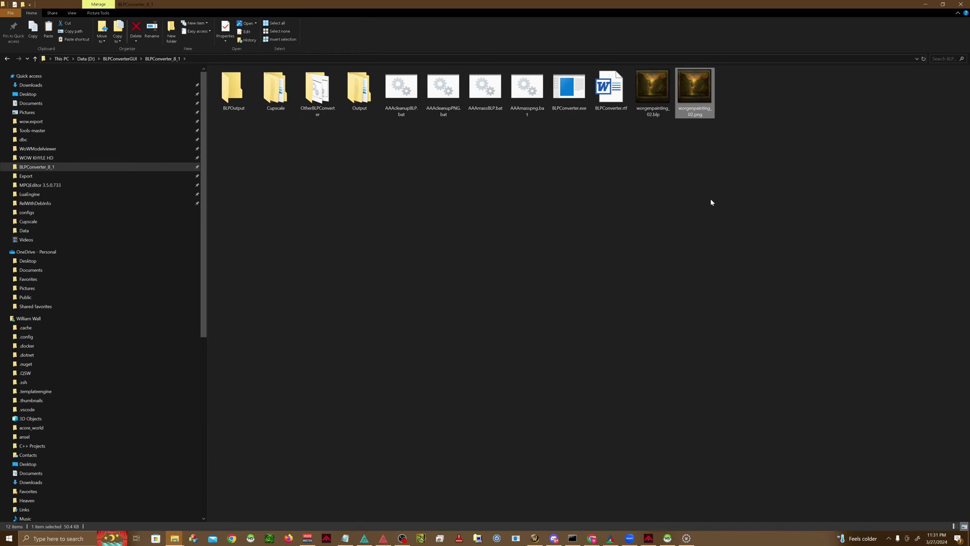
Launch Cupscale.exe from the Cupscale folder.
{"action": "double_click", "coordinate": [275, 88]}
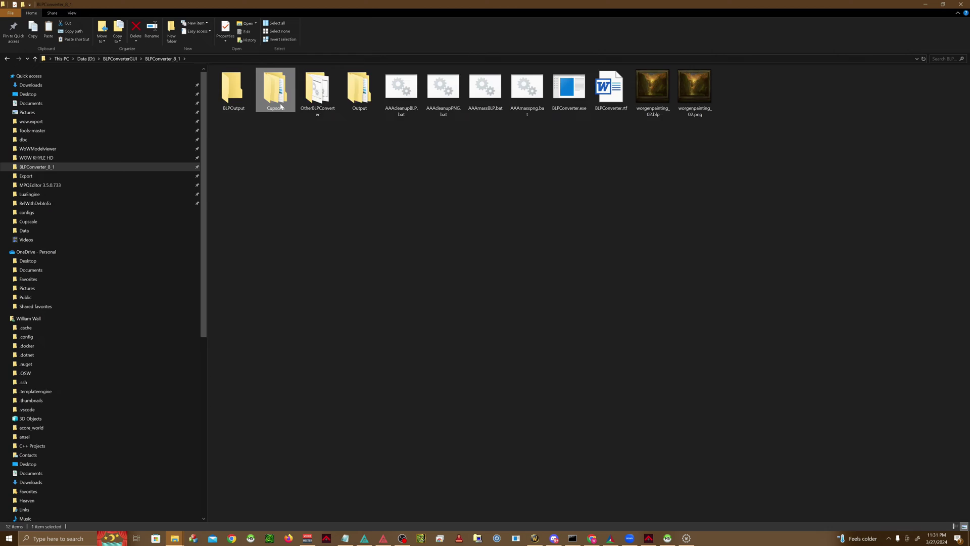
{"action": "left_click", "coordinate": [172, 59]}
{"action": "left_click", "coordinate": [689, 100]}
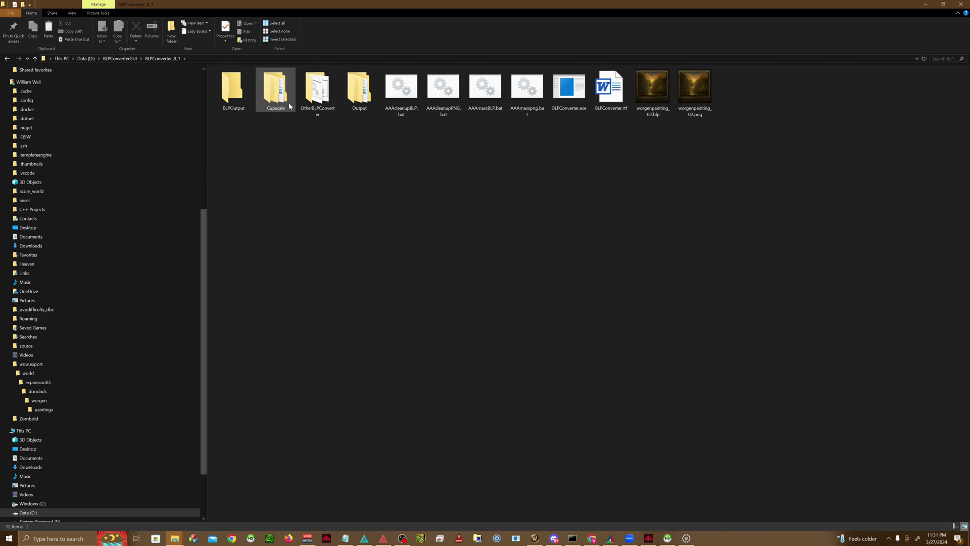
{"action": "double_click", "coordinate": [275, 88]}
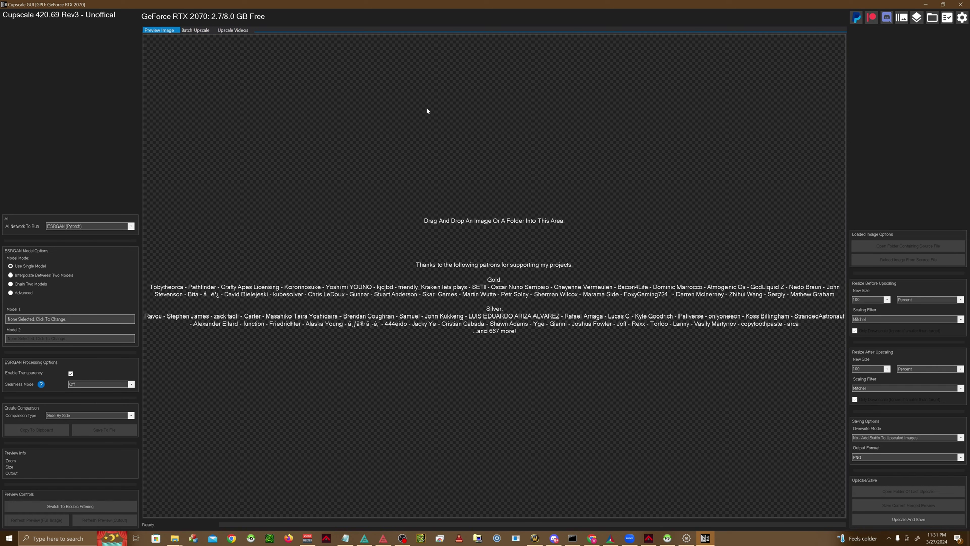
{"action": "double_click", "coordinate": [531, 2]}
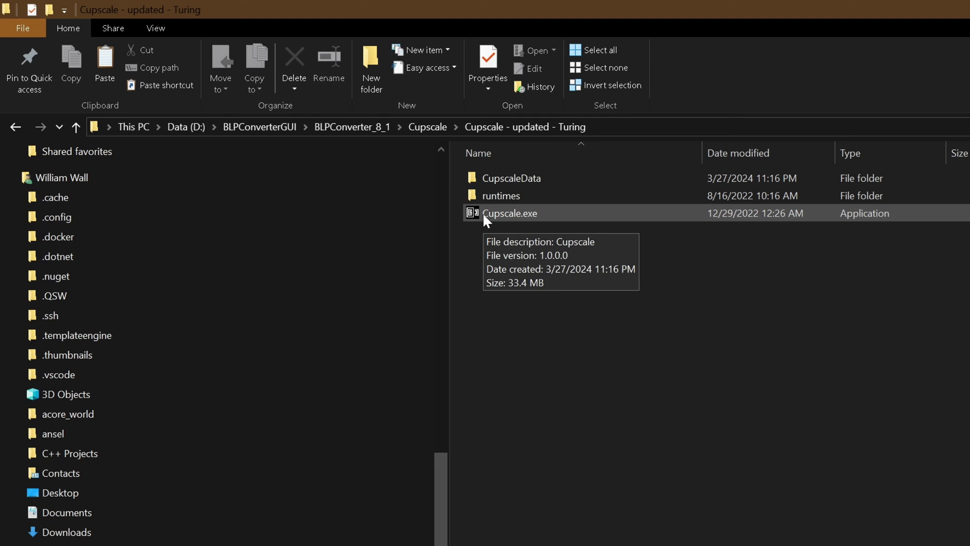
{"action": "double_click", "coordinate": [484, 213]}
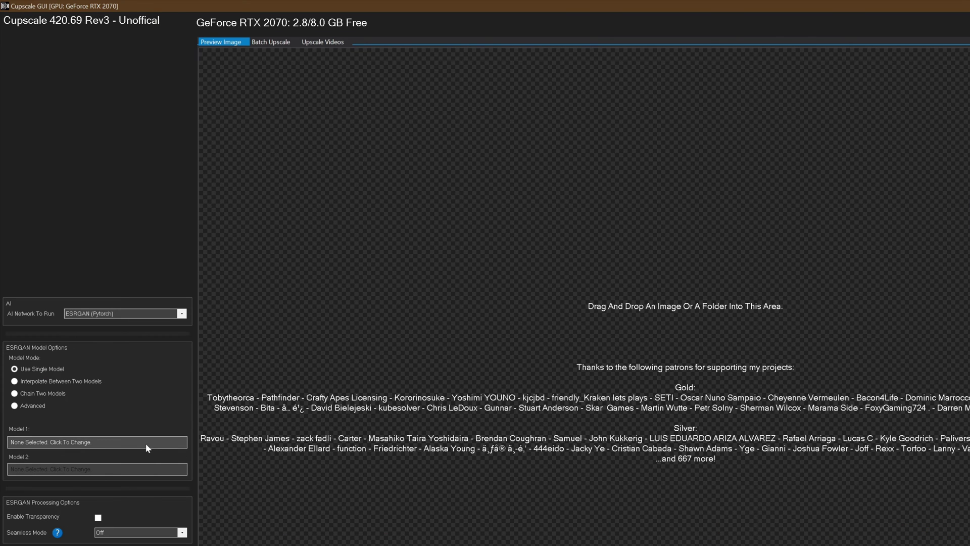
Set Model 1 to 4x_BSRGAN and enable transparency.
{"action": "left_click", "coordinate": [28, 446]}
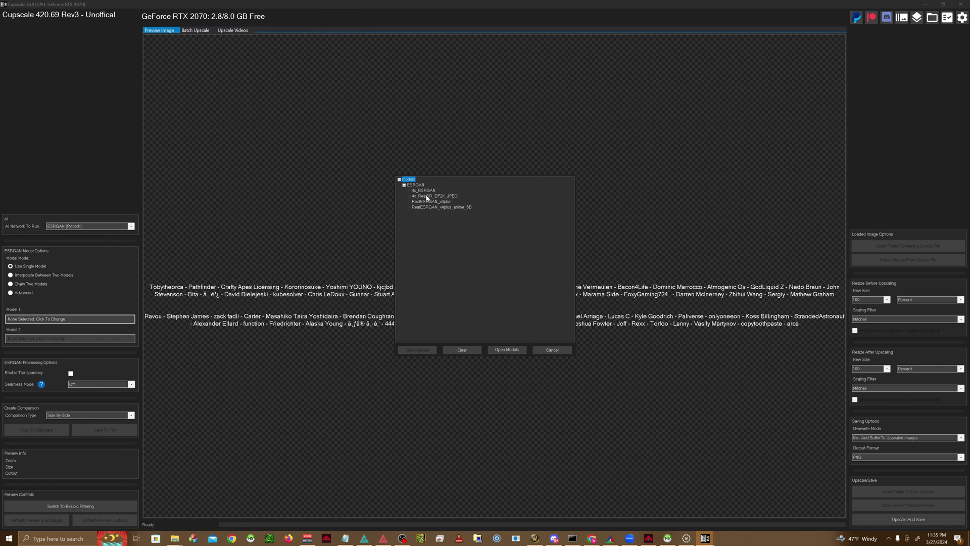
{"action": "left_click", "coordinate": [424, 191]}
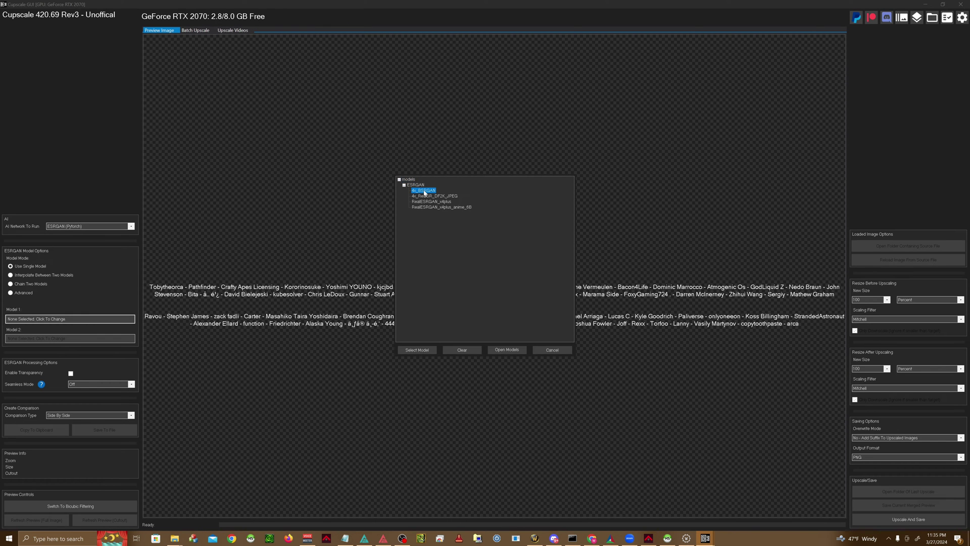
{"action": "left_click", "coordinate": [418, 351]}
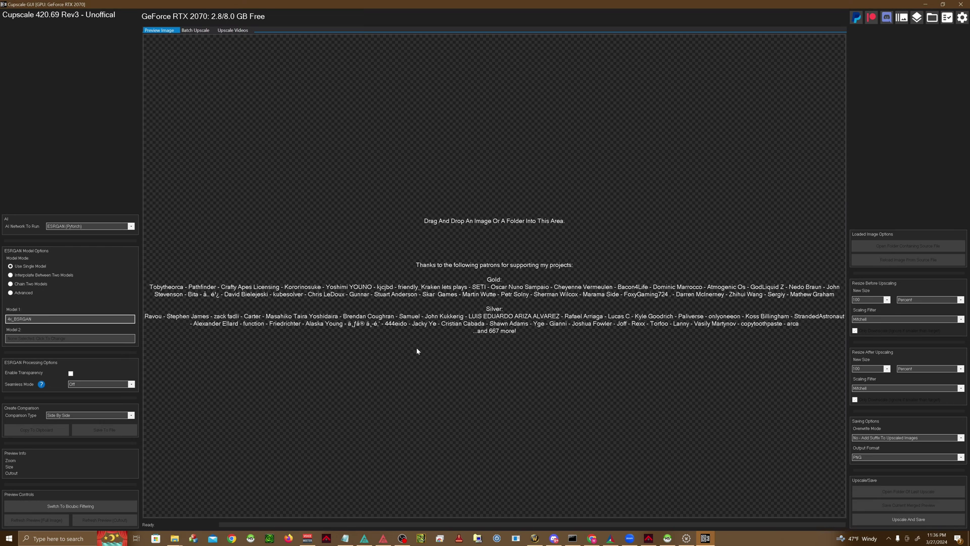
{"action": "left_click", "coordinate": [70, 373]}
Navigate File Explorer back to the BLPConverter_8_1 folder.
{"action": "left_click", "coordinate": [174, 538]}
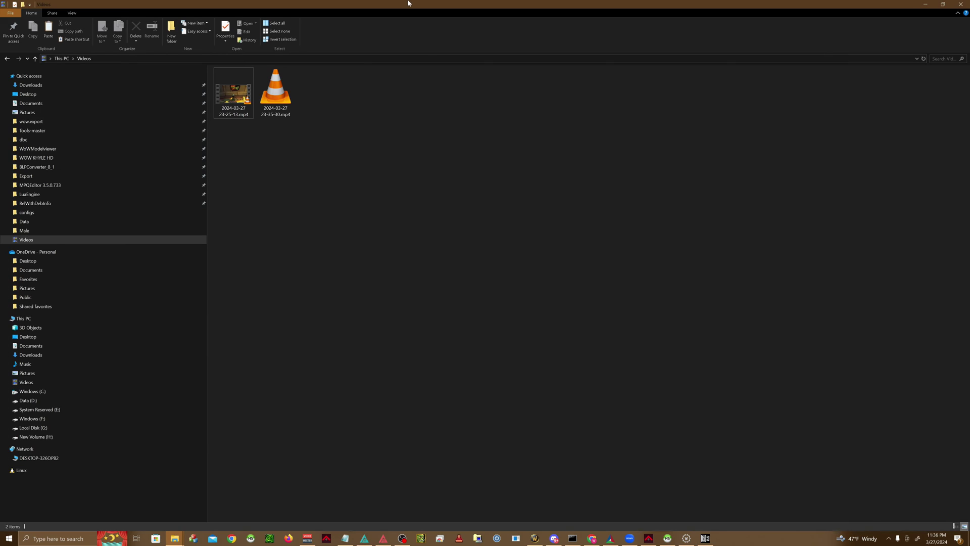
{"action": "left_click", "coordinate": [7, 58]}
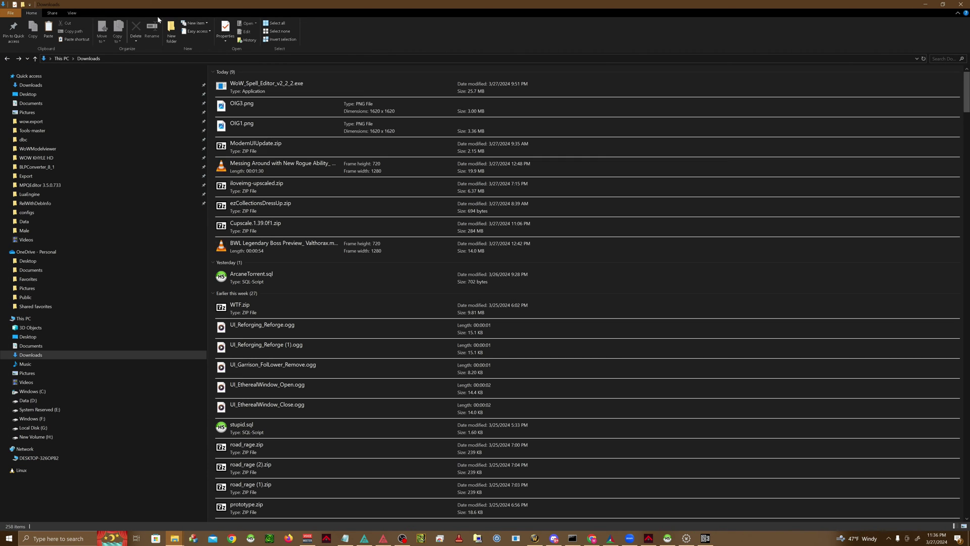
{"action": "left_click", "coordinate": [19, 59]}
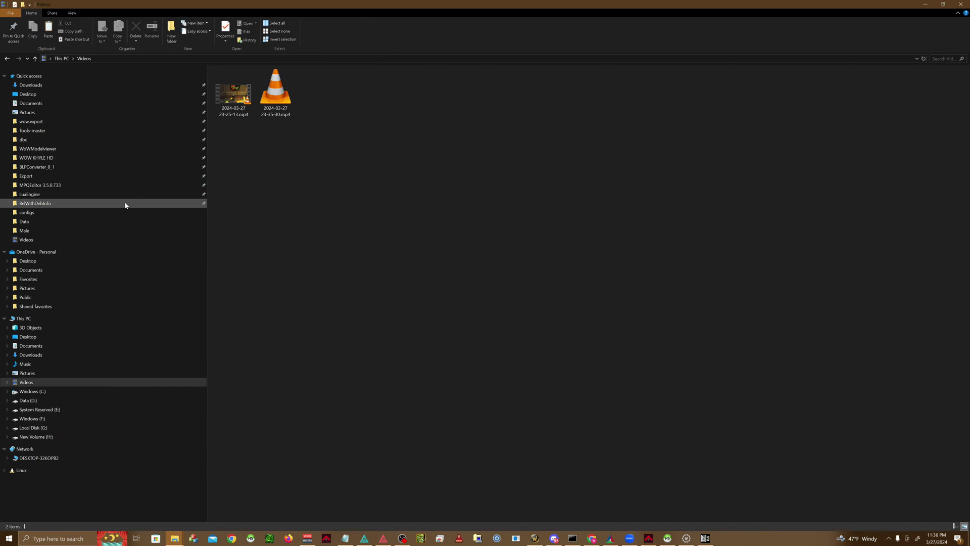
{"action": "left_click", "coordinate": [91, 167]}
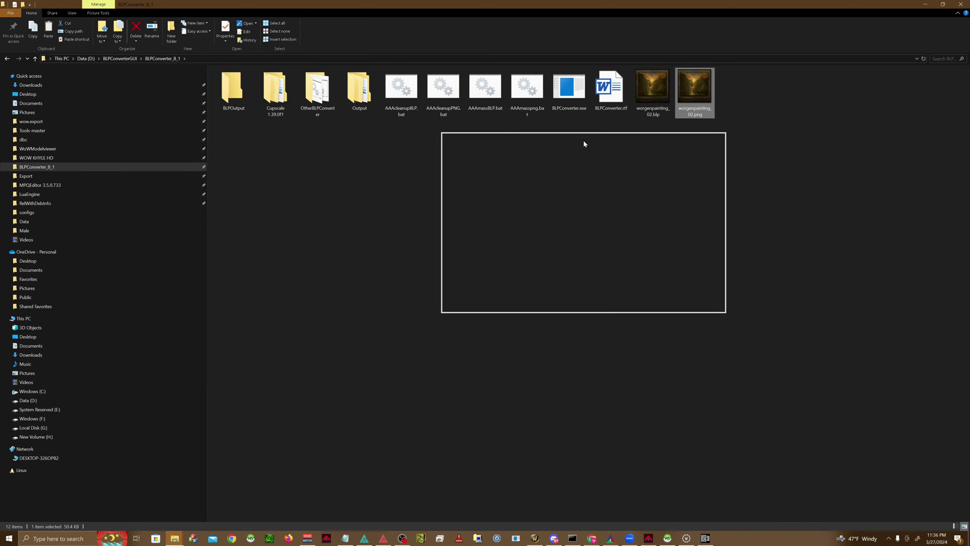
Resize Explorer and load worgenpainting_02.png into Cupscale's preview.
{"action": "left_click_drag", "start_coordinate": [267, 55], "coordinate": [266, 54]}
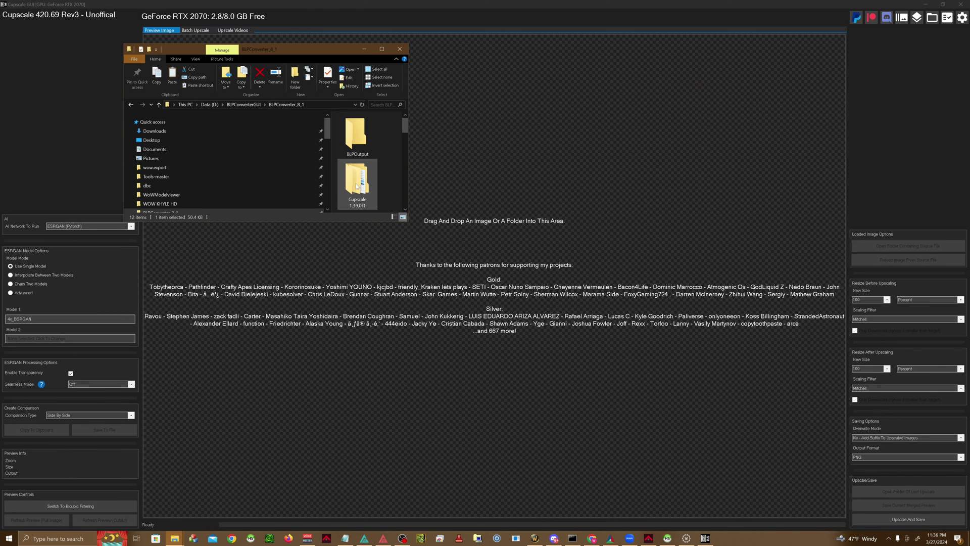
{"action": "left_click_drag", "start_coordinate": [407, 223], "coordinate": [682, 371]}
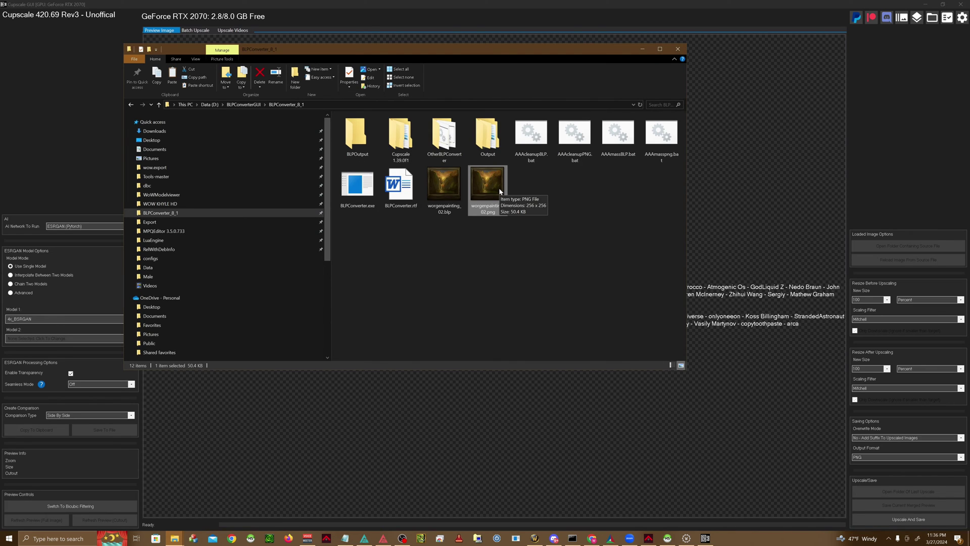
{"action": "left_click_drag", "start_coordinate": [499, 188], "coordinate": [728, 306]}
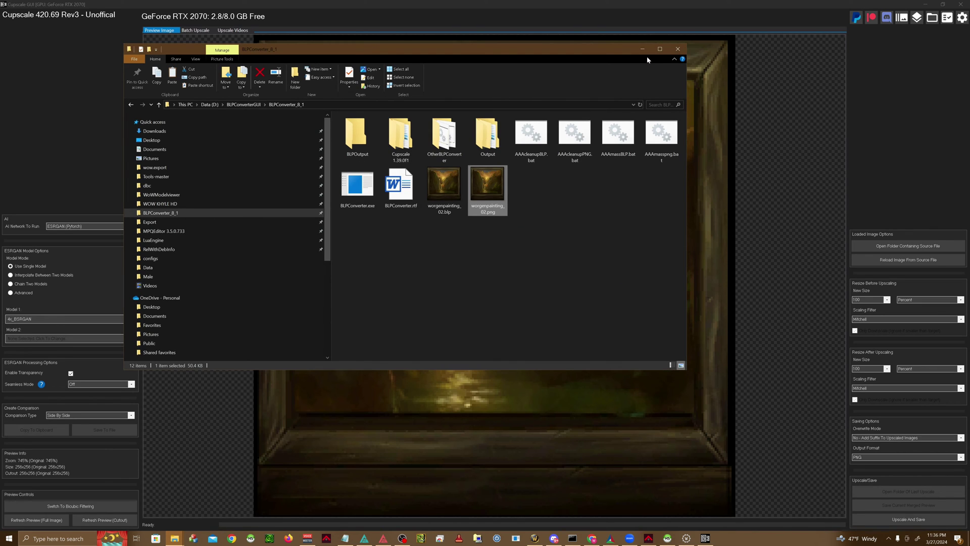
{"action": "left_click", "coordinate": [642, 50]}
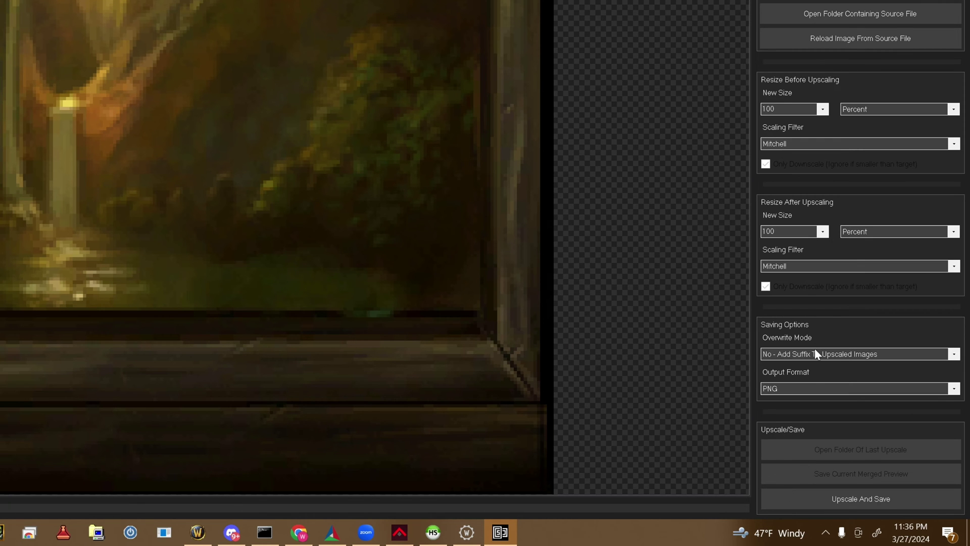
Upscale with overwrite mode 'Yes - Don't Add Suffix' and inspect the 1024×1024 result.
{"action": "left_click", "coordinate": [882, 439]}
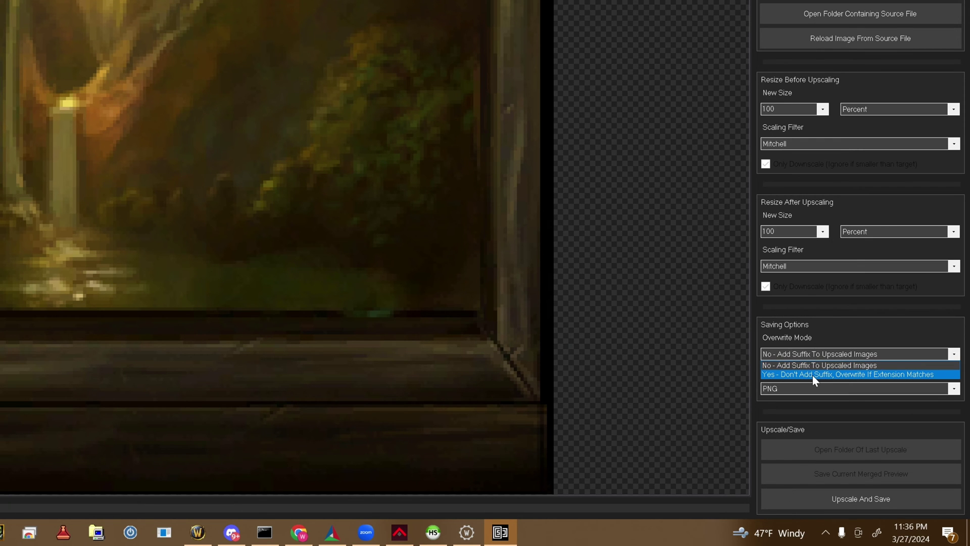
{"action": "left_click", "coordinate": [811, 375]}
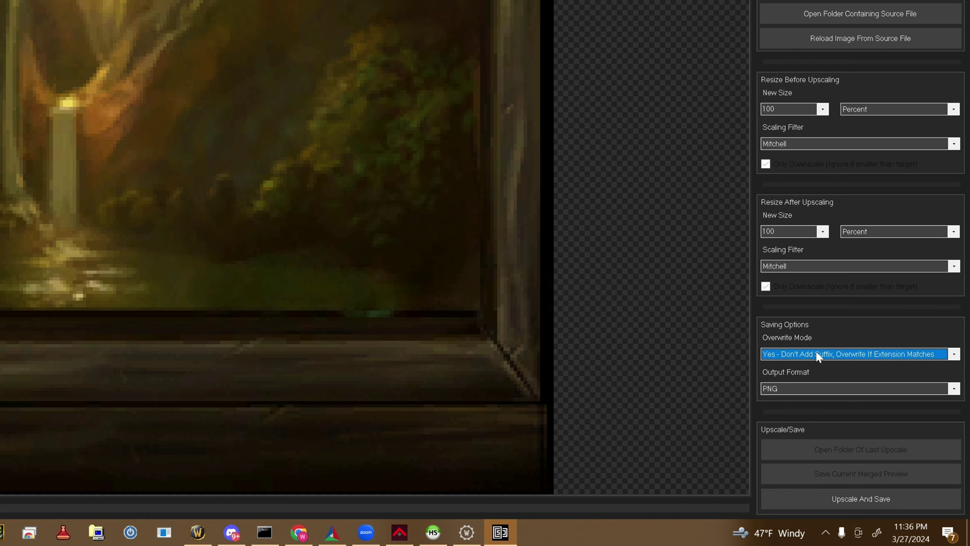
{"action": "left_click", "coordinate": [782, 499]}
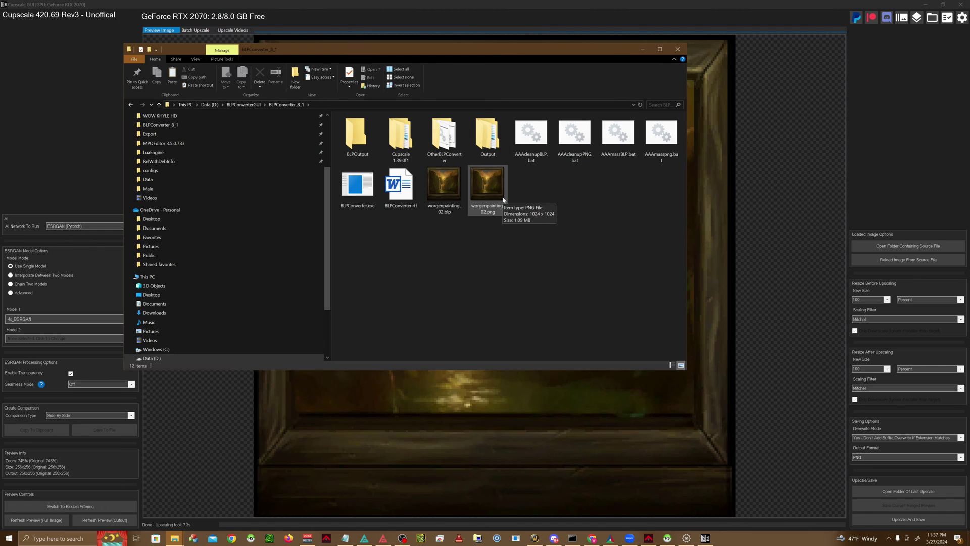
{"action": "double_click", "coordinate": [503, 200]}
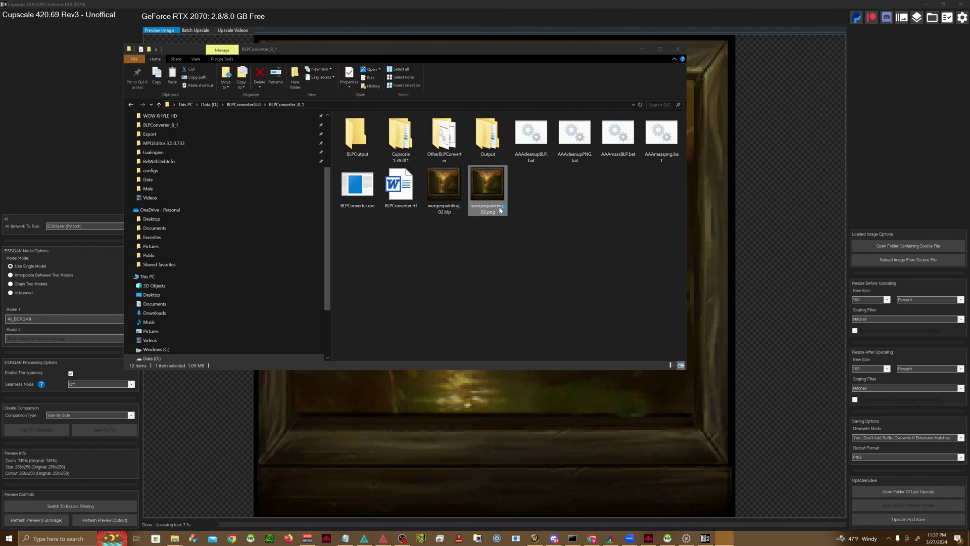
{"action": "scroll", "coordinate": [514, 97], "scroll_direction": "up", "scroll_amount": 2}
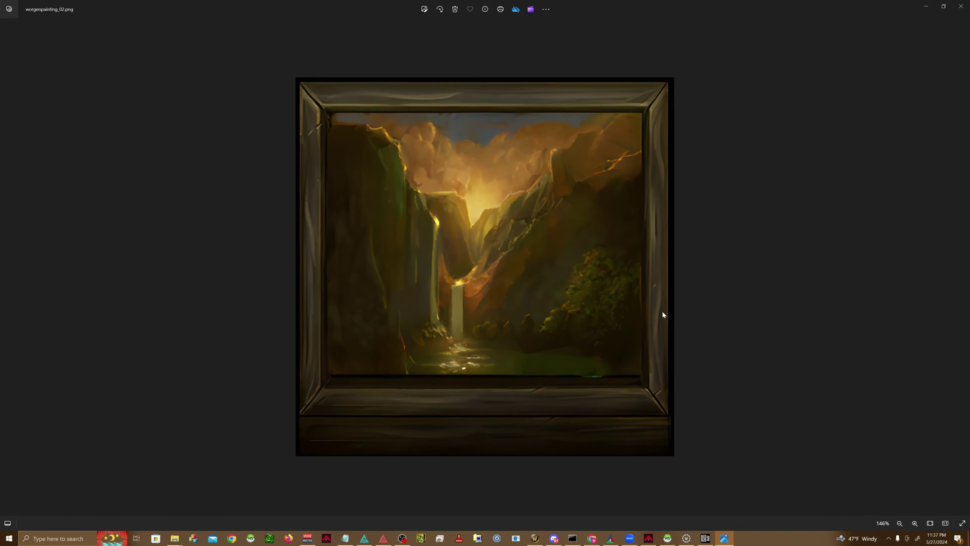
{"action": "left_click", "coordinate": [961, 6]}
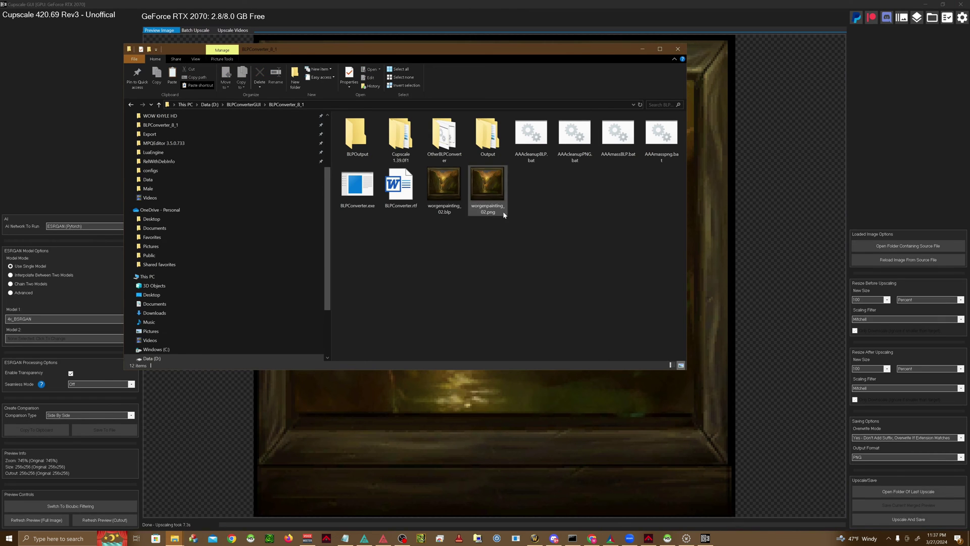
{"action": "left_click", "coordinate": [67, 539]}
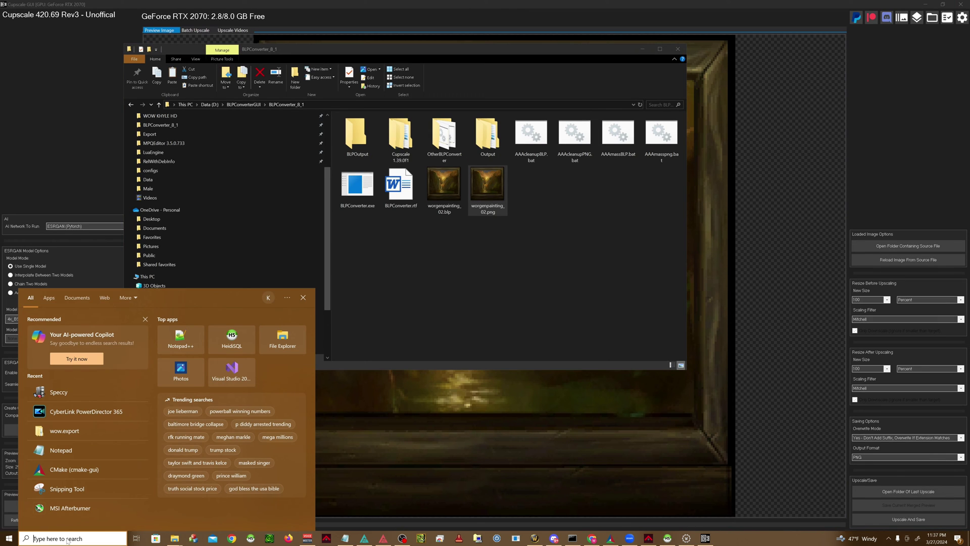
Launch GIMP 2.10.32 and open worgenpainting_02.png from the BLPConverter_8_1 folder.
{"action": "type", "text": "gimp"}
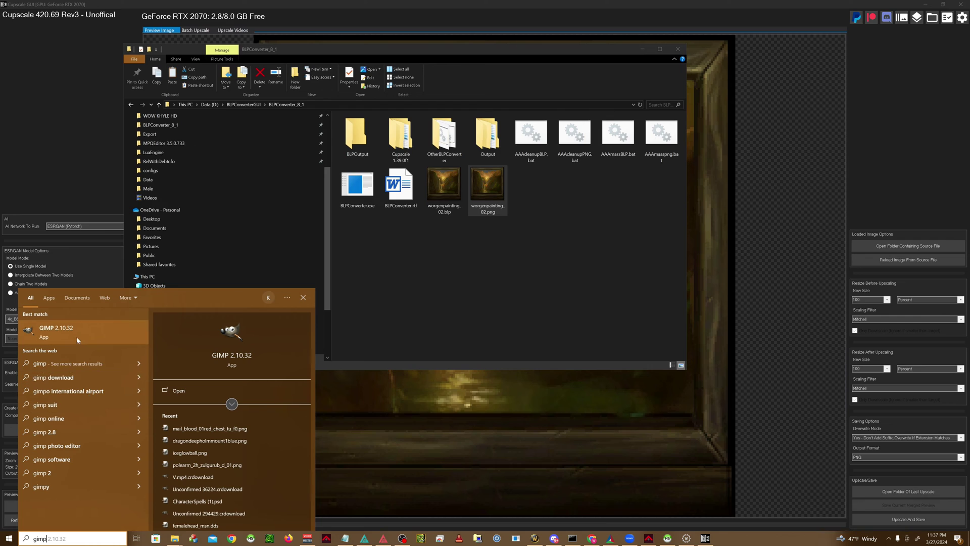
{"action": "left_click", "coordinate": [77, 334]}
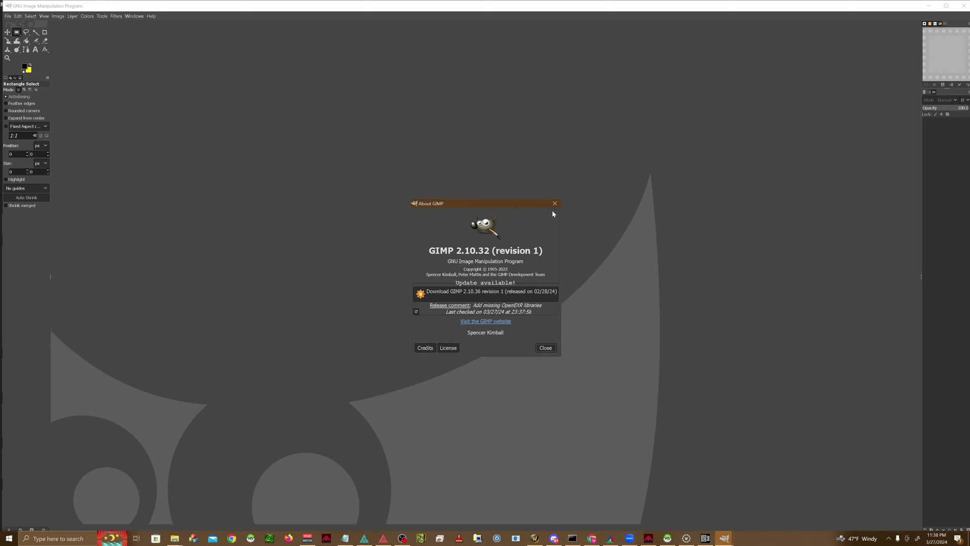
{"action": "left_click", "coordinate": [554, 203]}
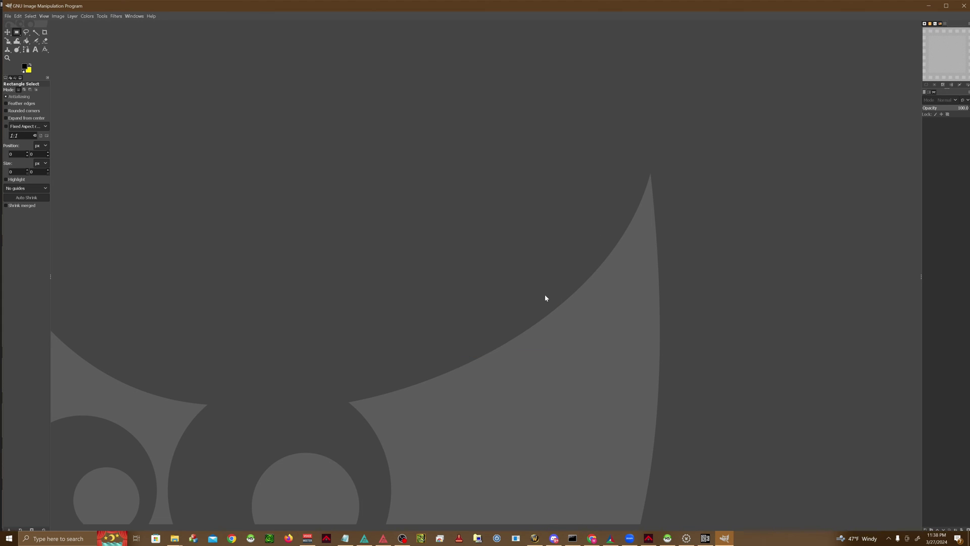
{"action": "mouse_move", "coordinate": [174, 538]}
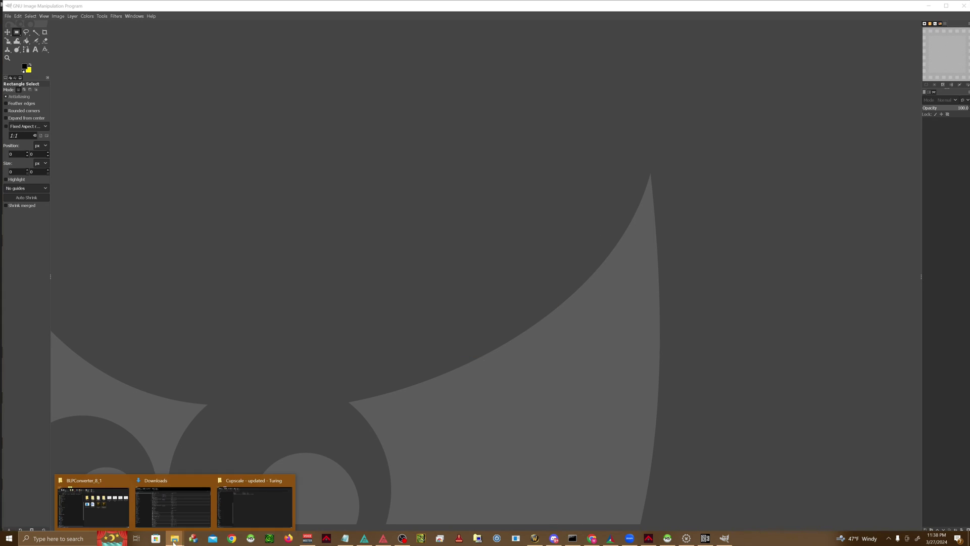
{"action": "left_click", "coordinate": [96, 506]}
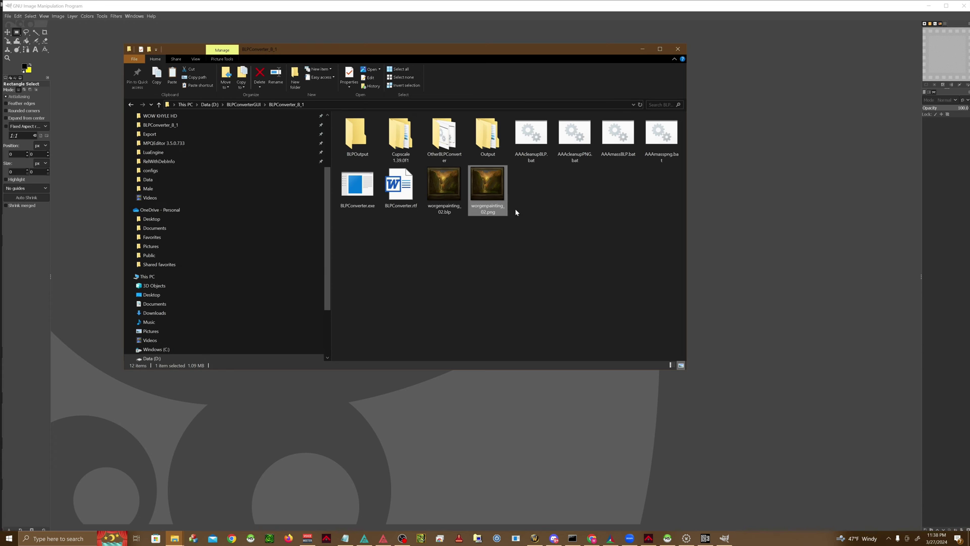
{"action": "left_click_drag", "start_coordinate": [485, 186], "coordinate": [714, 284]}
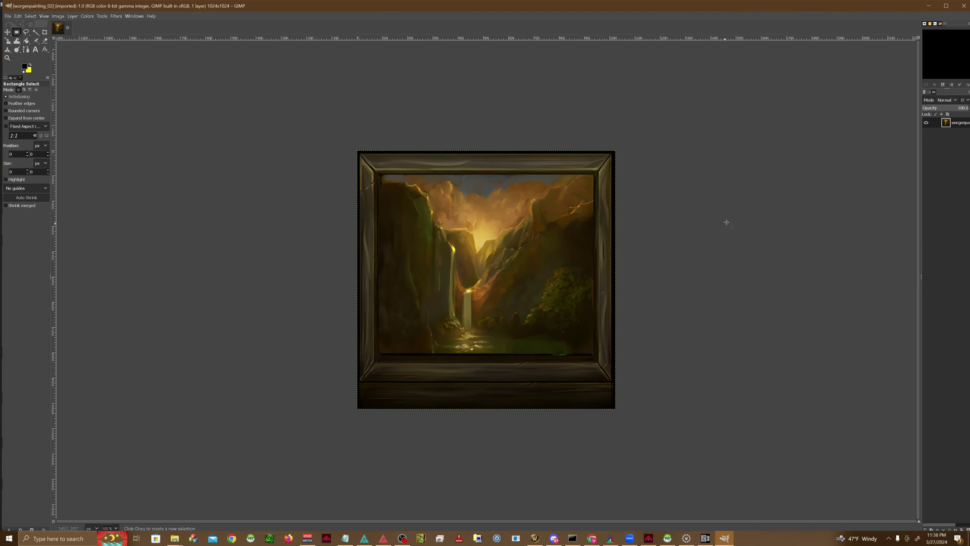
Bring the Cupscale Explorer window forward and switch it to Downloads.
{"action": "mouse_move", "coordinate": [179, 538]}
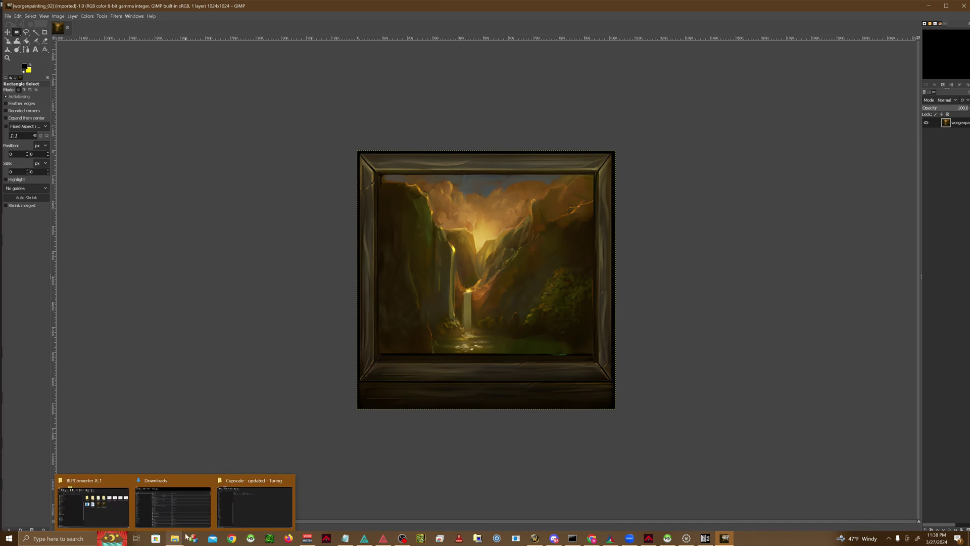
{"action": "left_click", "coordinate": [232, 508]}
{"action": "scroll", "coordinate": [82, 113], "scroll_direction": "up", "scroll_amount": 10}
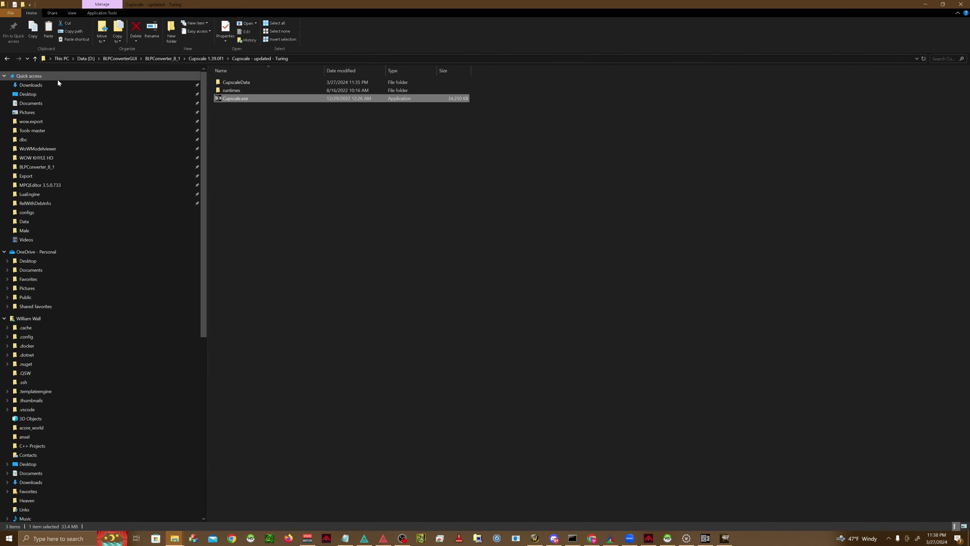
{"action": "left_click", "coordinate": [57, 85]}
Preview OIG1.png, drag it onto the GIMP canvas as a new layer, and maximize GIMP.
{"action": "double_click", "coordinate": [268, 130]}
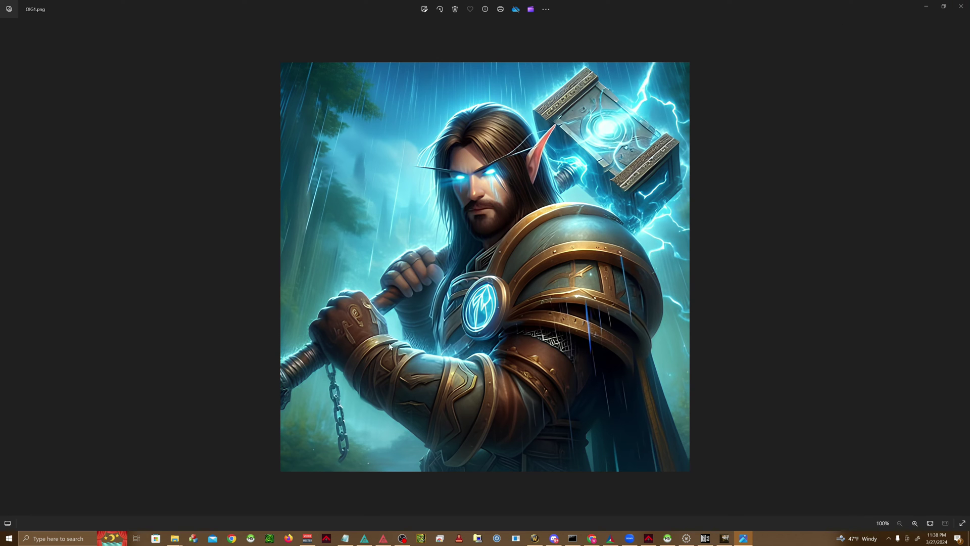
{"action": "left_click", "coordinate": [961, 6]}
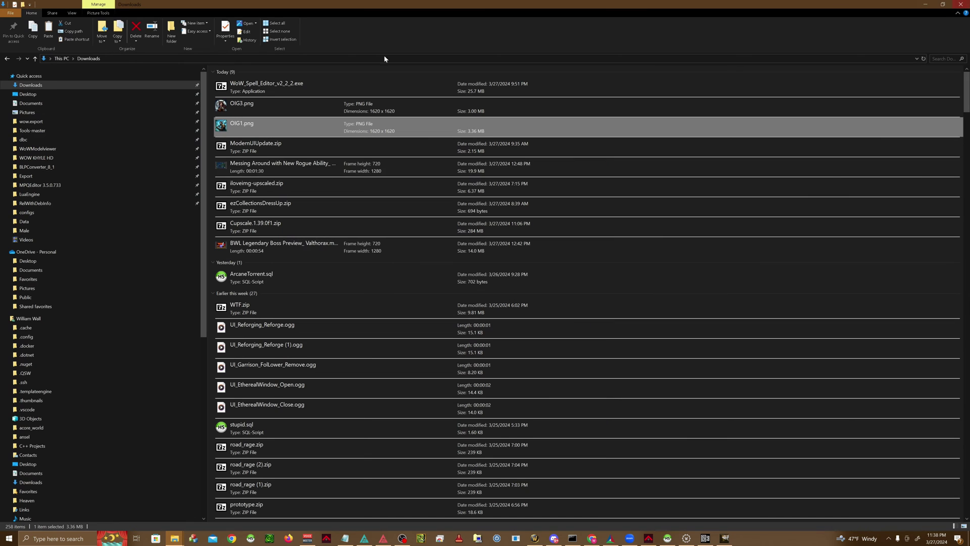
{"action": "left_click", "coordinate": [732, 543]}
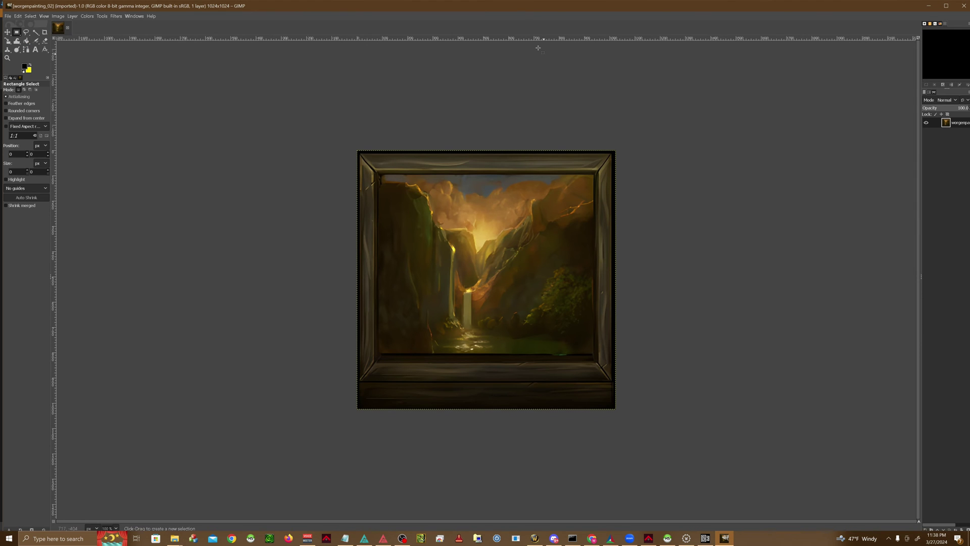
{"action": "left_click_drag", "start_coordinate": [523, 5], "coordinate": [731, 20]}
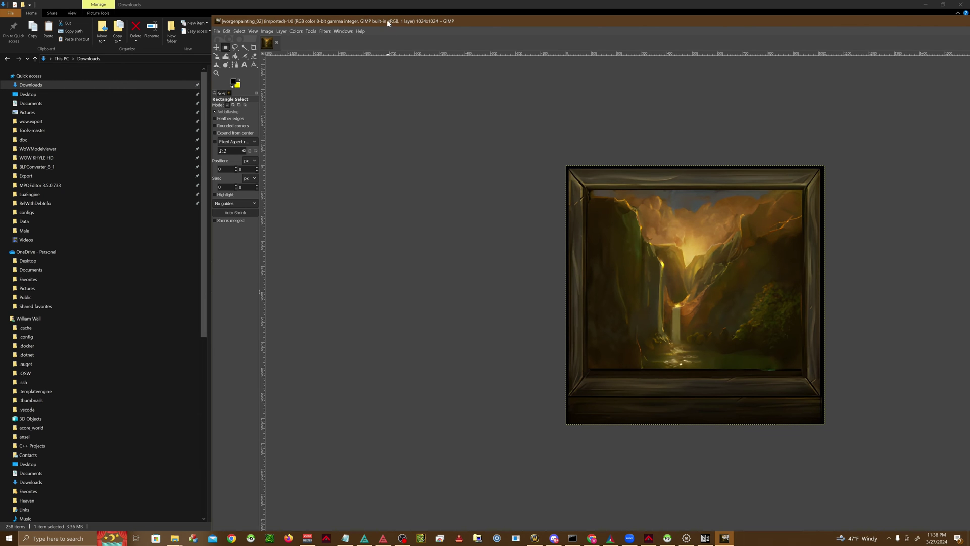
{"action": "left_click_drag", "start_coordinate": [388, 23], "coordinate": [523, 38]}
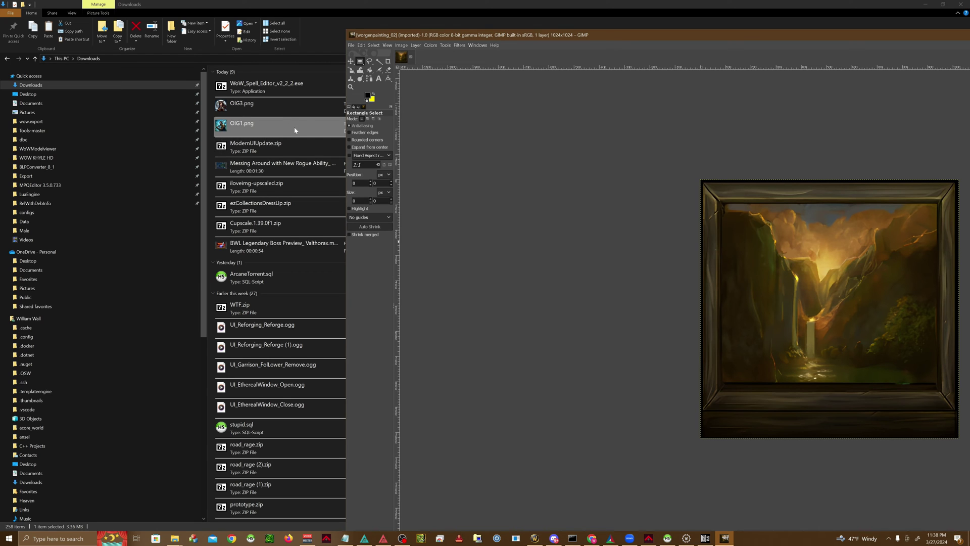
{"action": "mouse_move", "coordinate": [243, 130]}
{"action": "left_mouse_down"}
{"action": "mouse_move", "coordinate": [693, 244]}
{"action": "mouse_move", "coordinate": [761, 276]}
{"action": "left_mouse_up"}
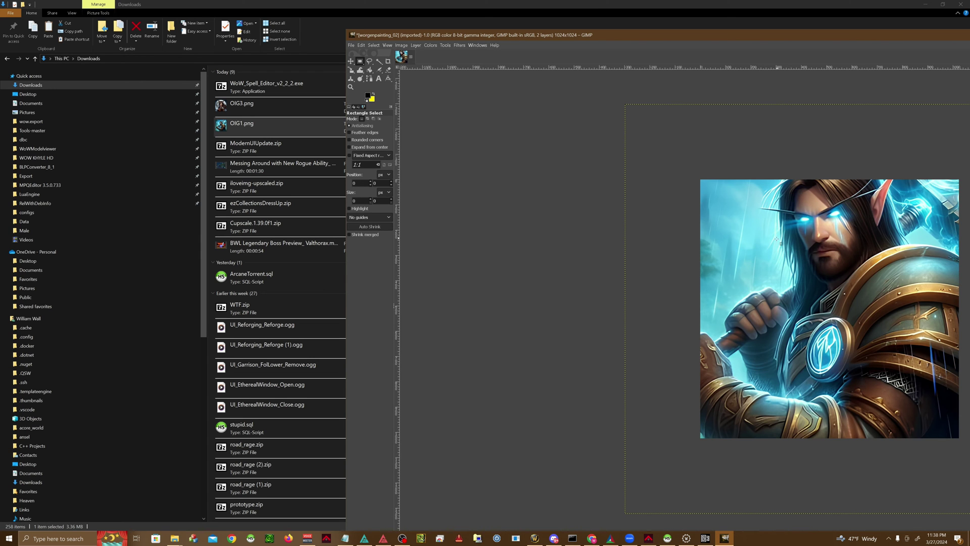
{"action": "double_click", "coordinate": [689, 34]}
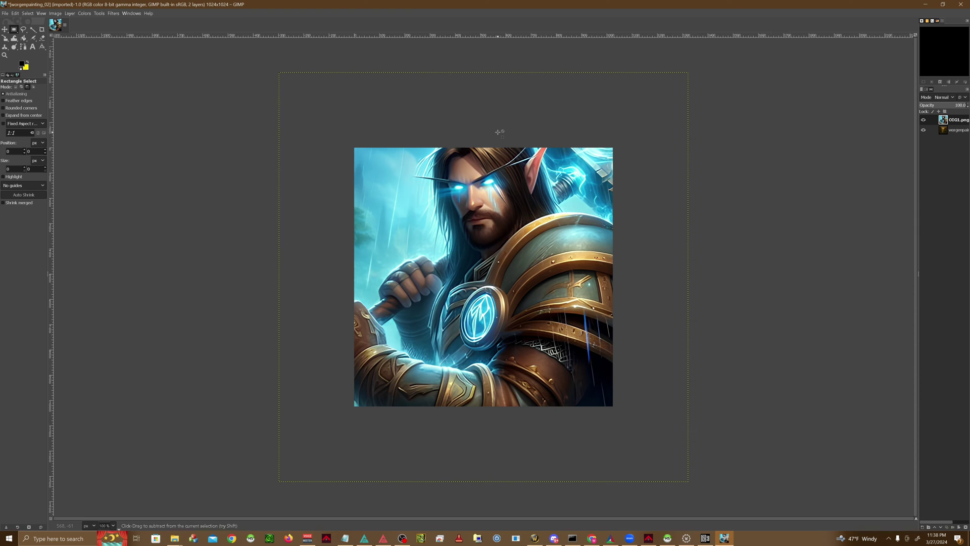
Scale the OIG1.png portrait layer to about 846 × 846 px and center it in the frame's opening.
{"action": "key", "text": "shift+s"}
{"action": "left_click", "coordinate": [273, 175]}
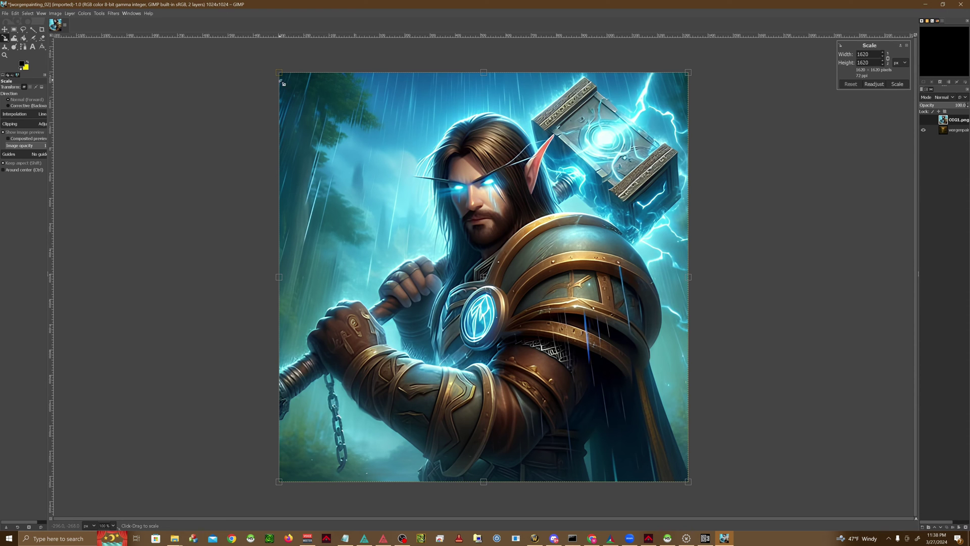
{"action": "left_click_drag", "start_coordinate": [279, 74], "coordinate": [421, 214]}
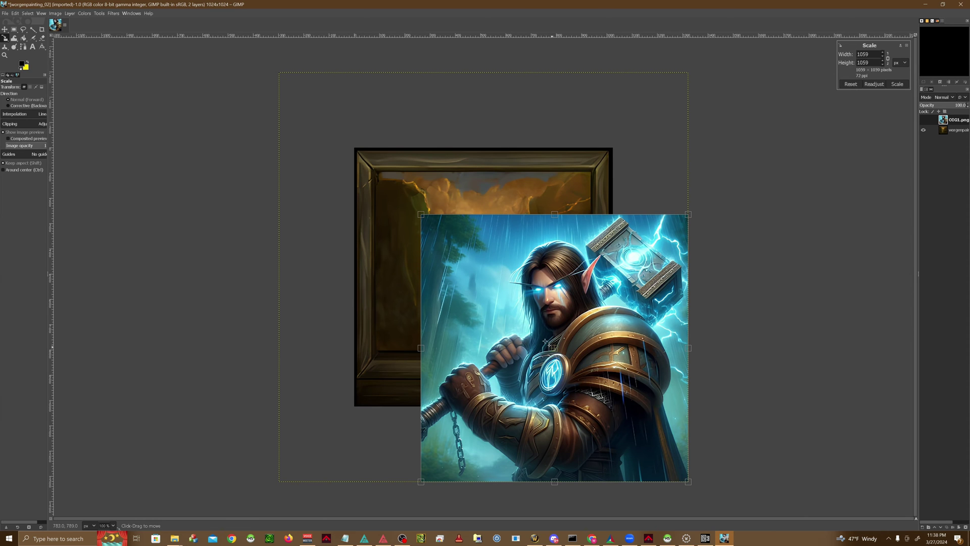
{"action": "left_click_drag", "start_coordinate": [552, 348], "coordinate": [499, 305]}
{"action": "left_click_drag", "start_coordinate": [367, 173], "coordinate": [422, 226]}
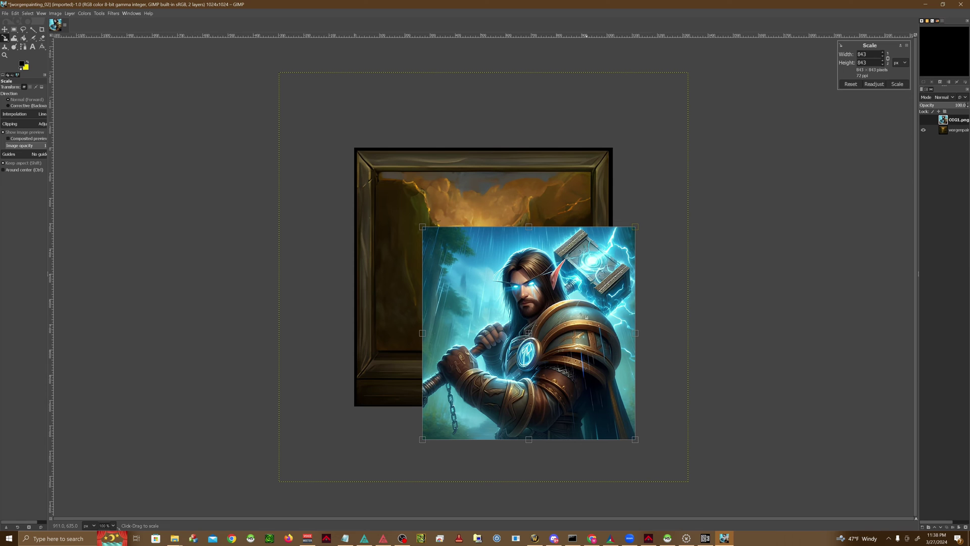
{"action": "mouse_move", "coordinate": [520, 314]}
{"action": "left_mouse_down"}
{"action": "mouse_move", "coordinate": [472, 261]}
{"action": "mouse_move", "coordinate": [483, 278]}
{"action": "left_mouse_up"}
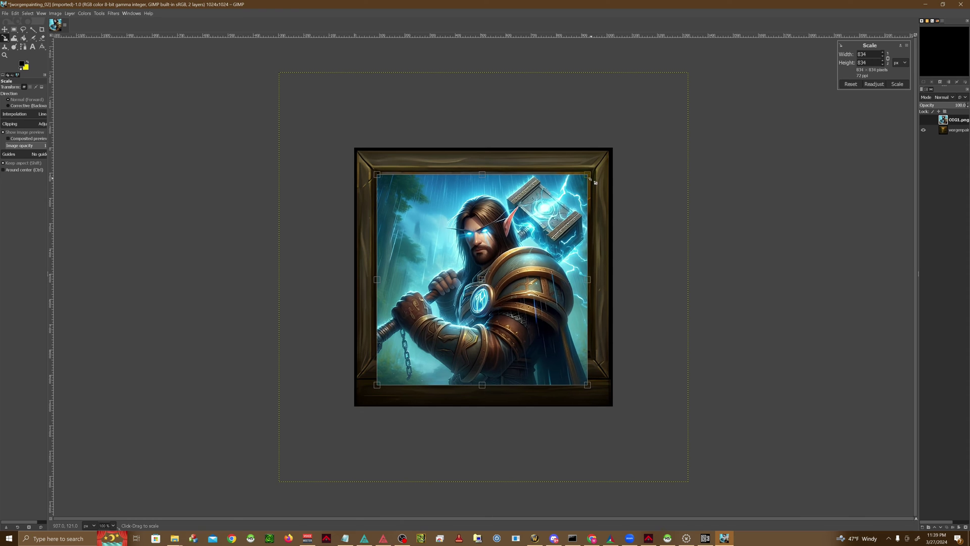
{"action": "left_click_drag", "start_coordinate": [590, 173], "coordinate": [593, 176]}
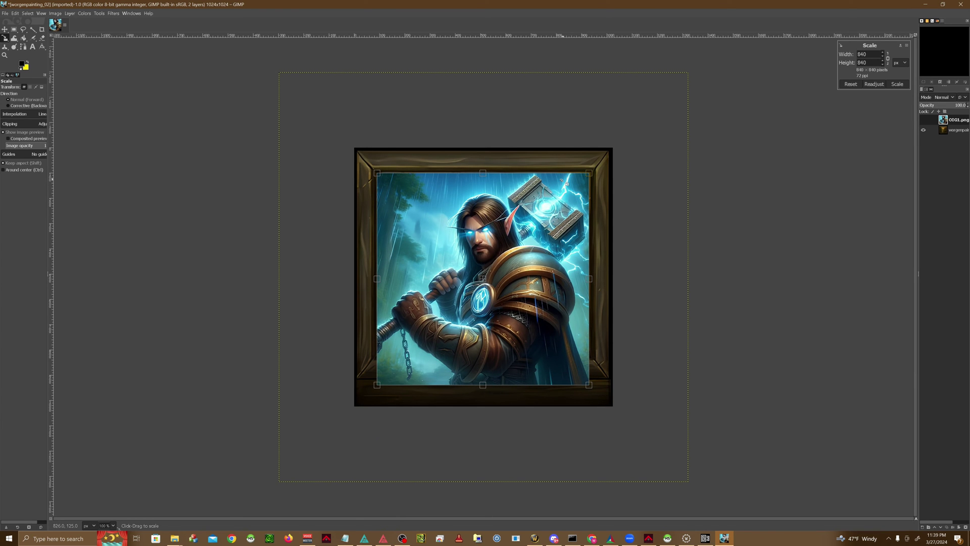
{"action": "scroll", "coordinate": [552, 180], "scroll_direction": "up", "scroll_amount": 2, "text": "ctrl"}
{"action": "left_click_drag", "start_coordinate": [596, 166], "coordinate": [633, 169]}
{"action": "scroll", "coordinate": [634, 169], "scroll_direction": "down", "scroll_amount": 3}
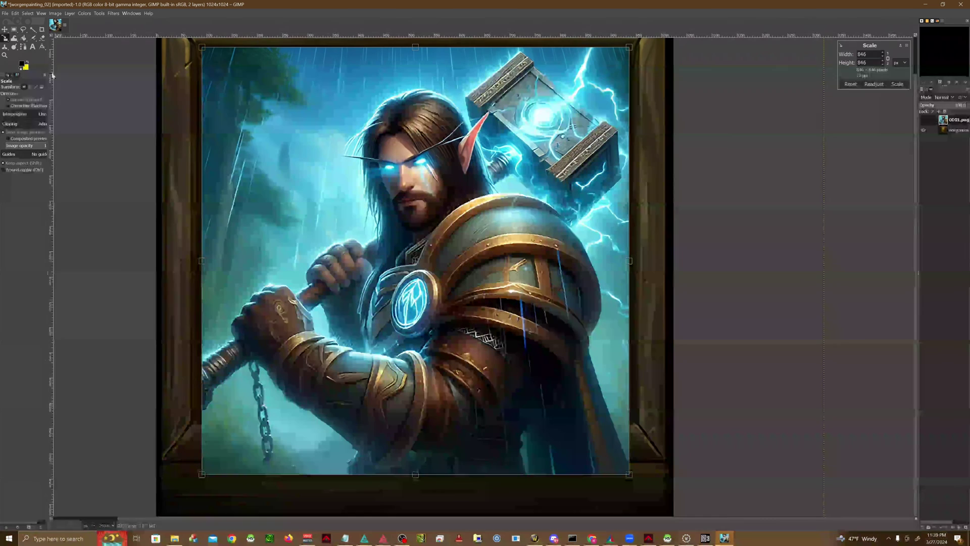
{"action": "left_click", "coordinate": [24, 29]}
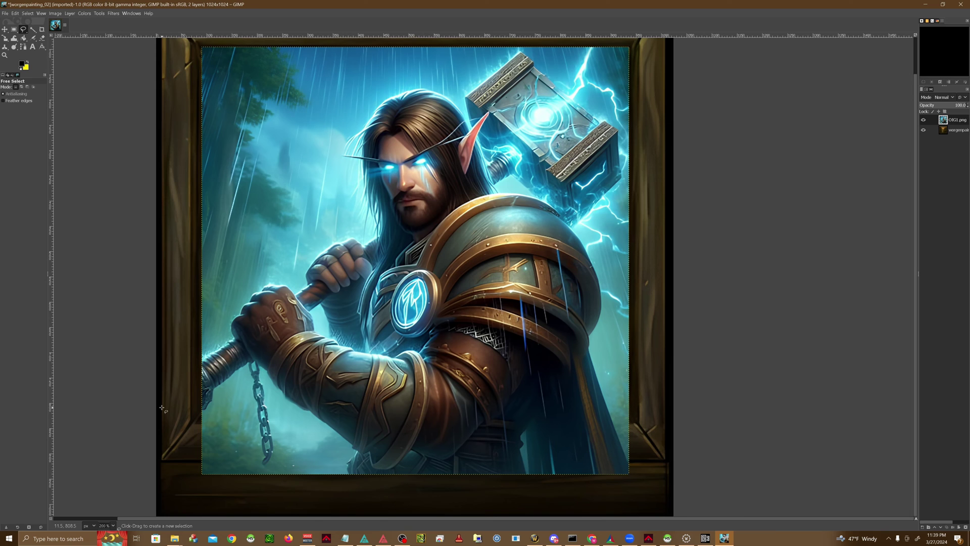
Trace the portrait strip over the bottom wooden sill with Free Select and delete it.
{"action": "left_click", "coordinate": [157, 415]}
{"action": "left_click", "coordinate": [684, 413]}
{"action": "left_click", "coordinate": [689, 512]}
{"action": "left_click", "coordinate": [138, 492]}
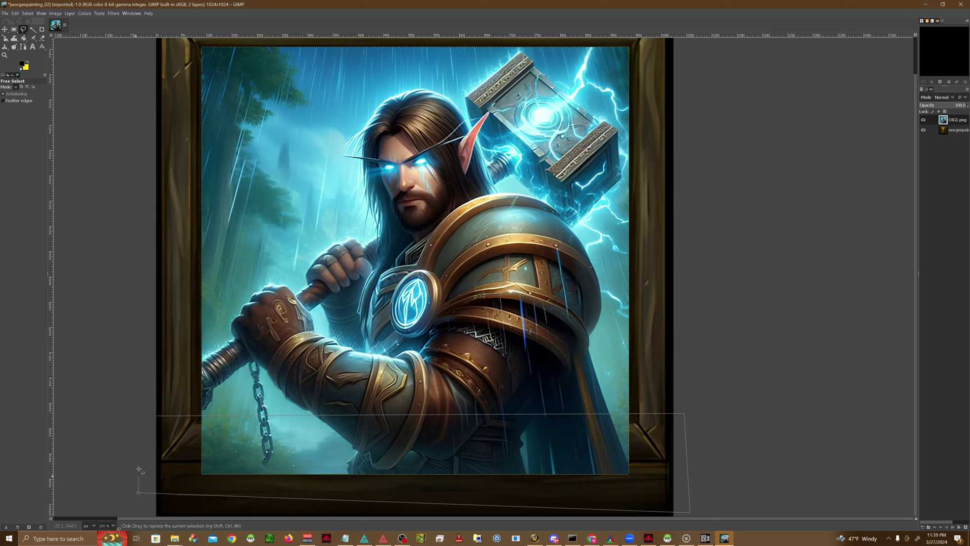
{"action": "left_click", "coordinate": [157, 416]}
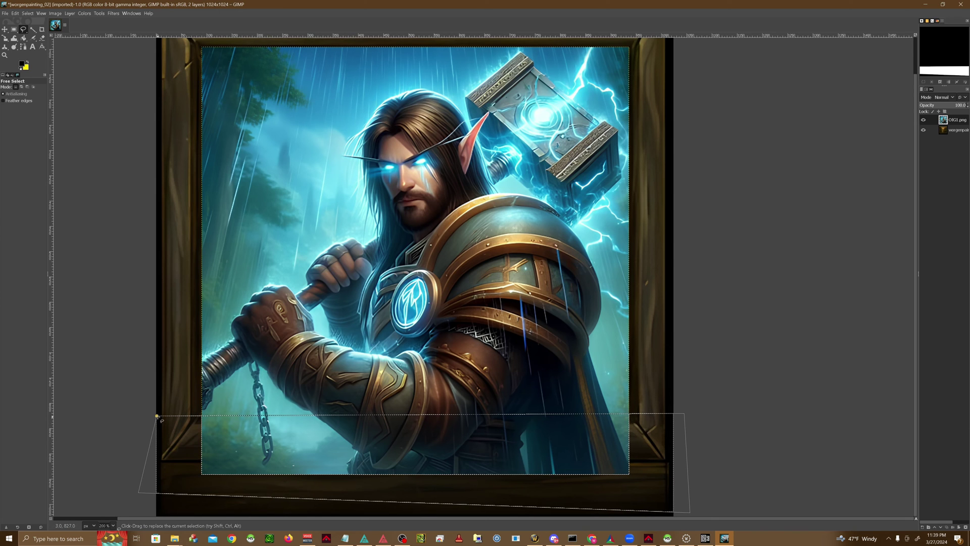
{"action": "key", "text": "Delete"}
{"action": "key", "text": "ctrl+shift+a"}
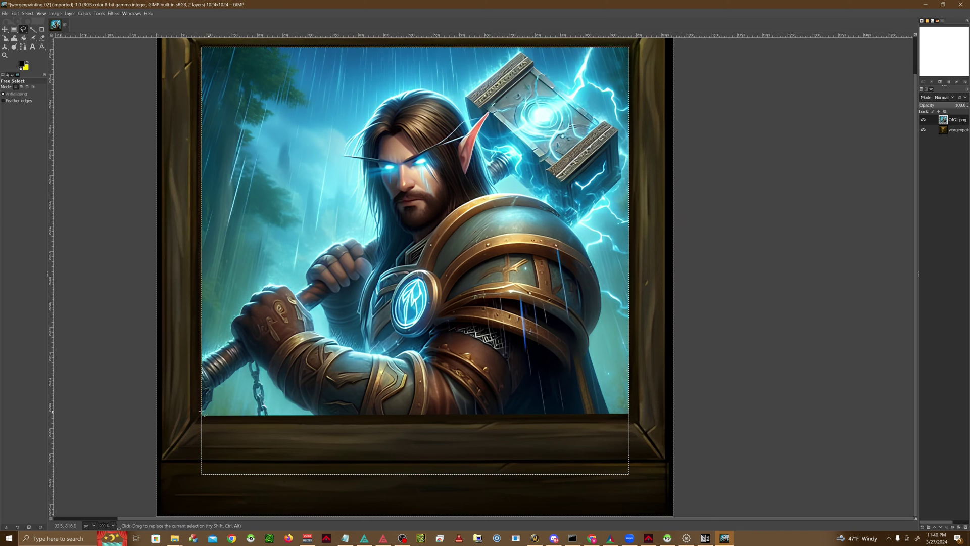
Outline and delete the portrait strip just above the sill, then view at 100%.
{"action": "left_click", "coordinate": [186, 411]}
{"action": "key", "text": "ctrl+v"}
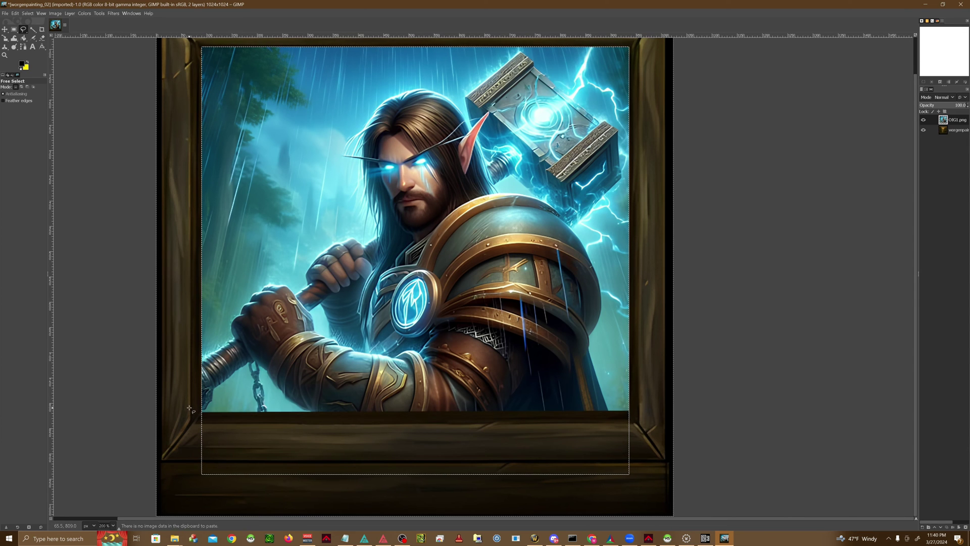
{"action": "left_click", "coordinate": [633, 406]}
{"action": "left_click", "coordinate": [636, 443]}
{"action": "left_click", "coordinate": [178, 439]}
{"action": "left_click", "coordinate": [189, 407]}
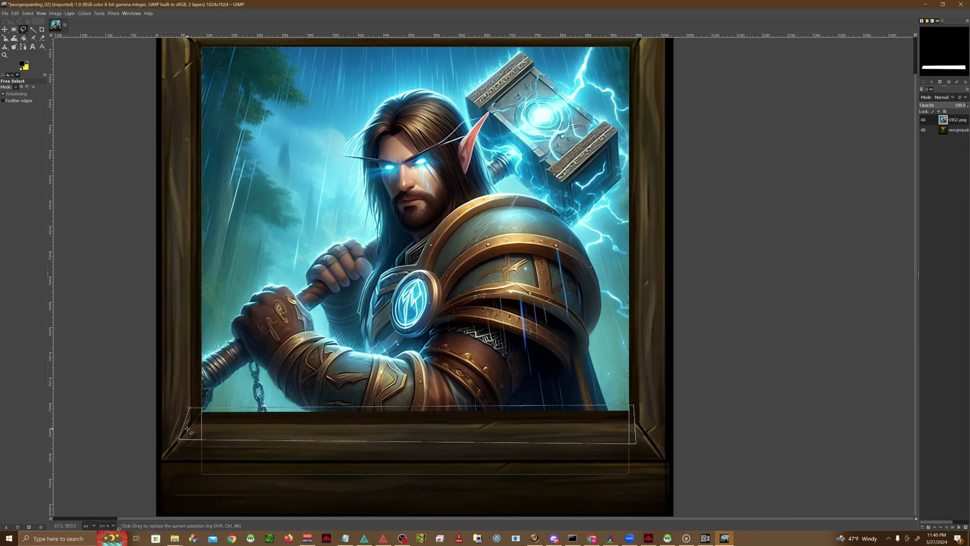
{"action": "key", "text": "Delete"}
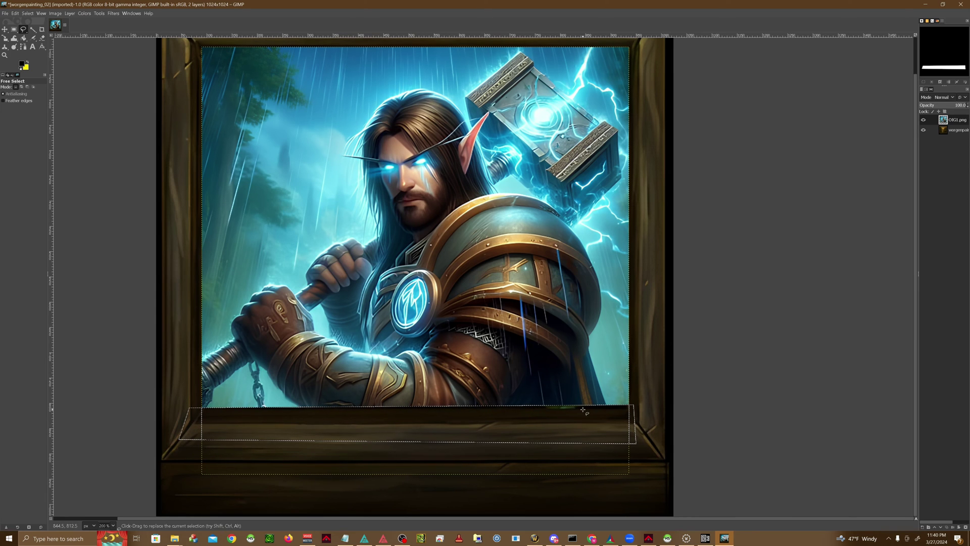
{"action": "key", "text": "1"}
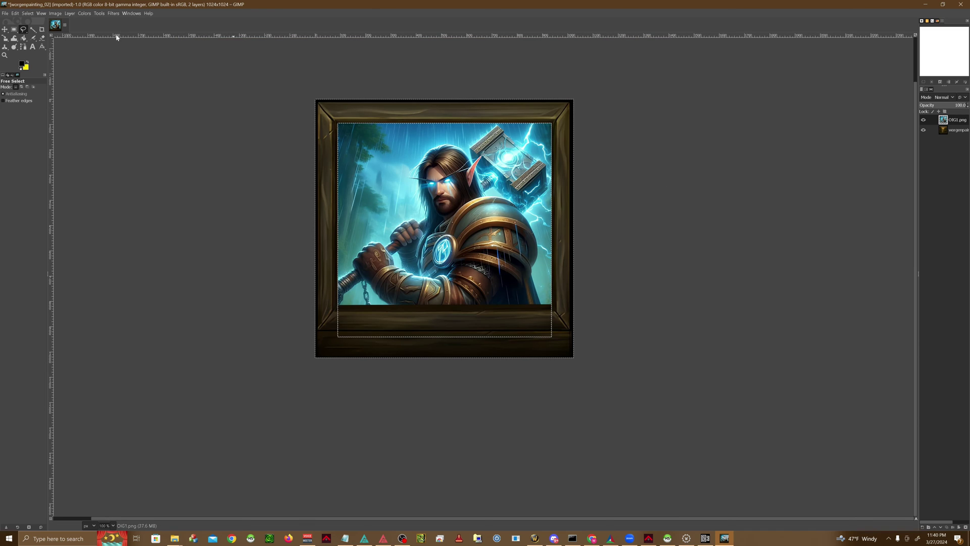
Export the image as worgenpainting_02.png, overwriting the existing file.
{"action": "left_click", "coordinate": [5, 13]}
{"action": "left_click", "coordinate": [41, 123]}
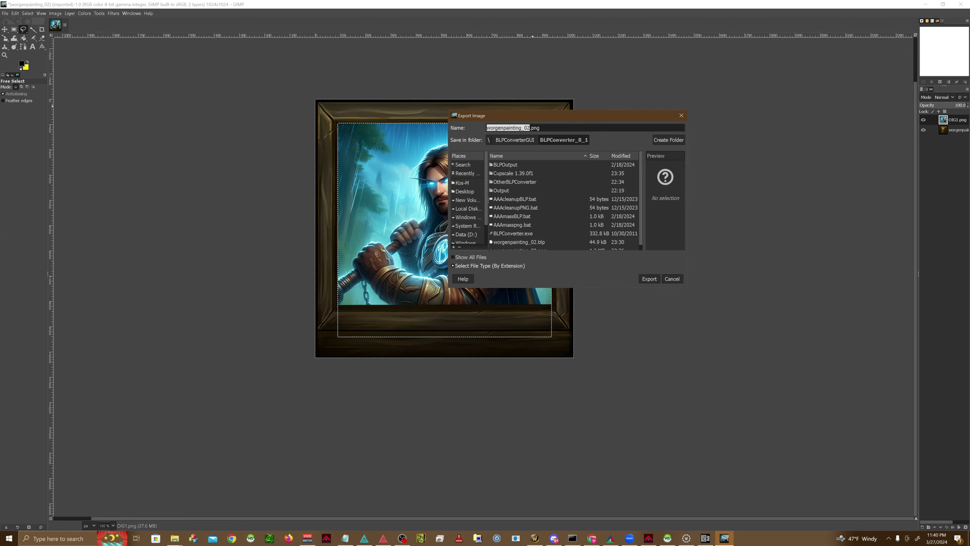
{"action": "left_click", "coordinate": [649, 280]}
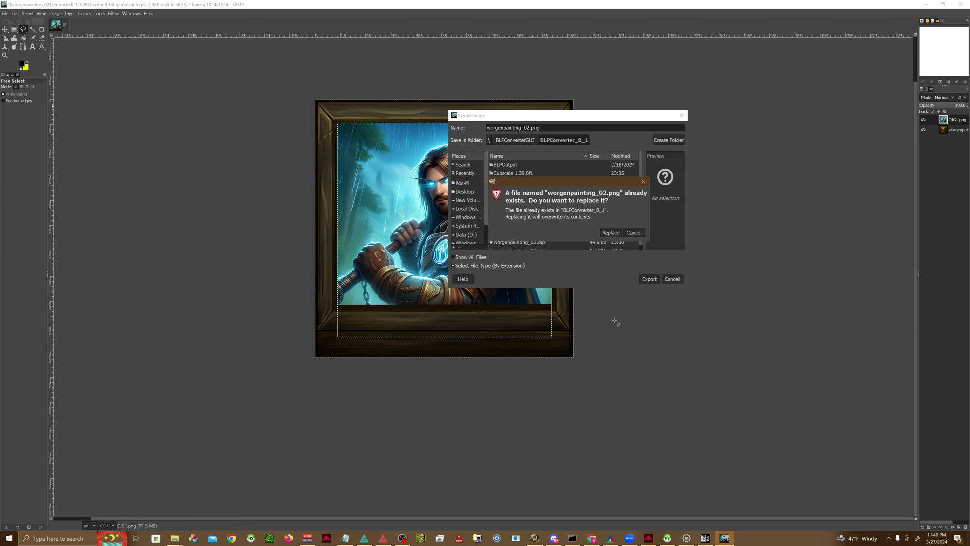
{"action": "left_click", "coordinate": [612, 234]}
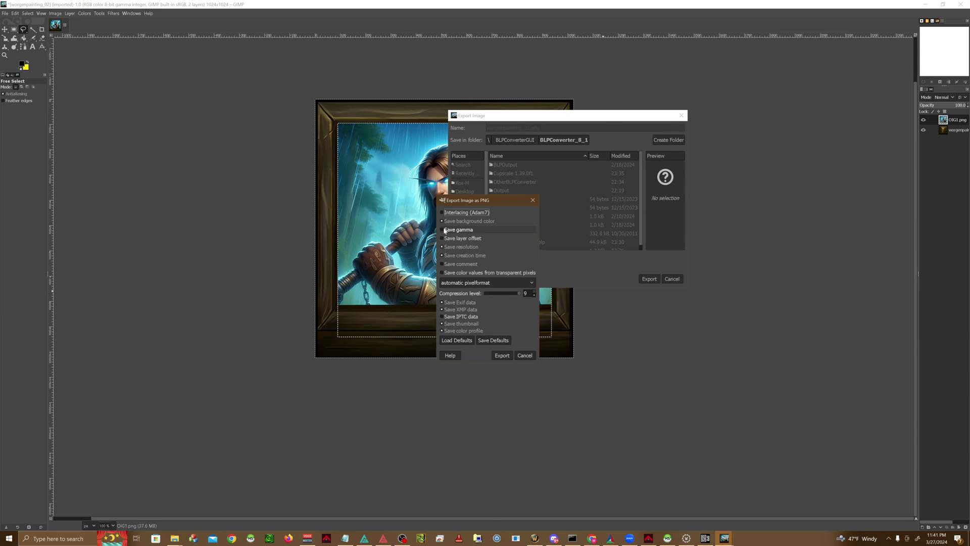
Enable Save gamma, Save layer offset and Save color values from transparent pixels, then export.
{"action": "left_click", "coordinate": [442, 230]}
{"action": "left_click", "coordinate": [443, 239]}
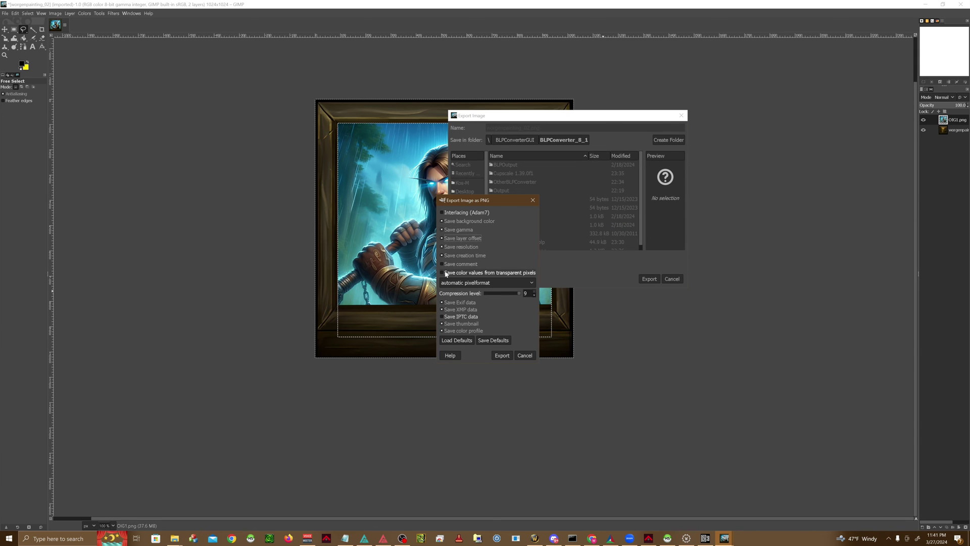
{"action": "left_click", "coordinate": [443, 273]}
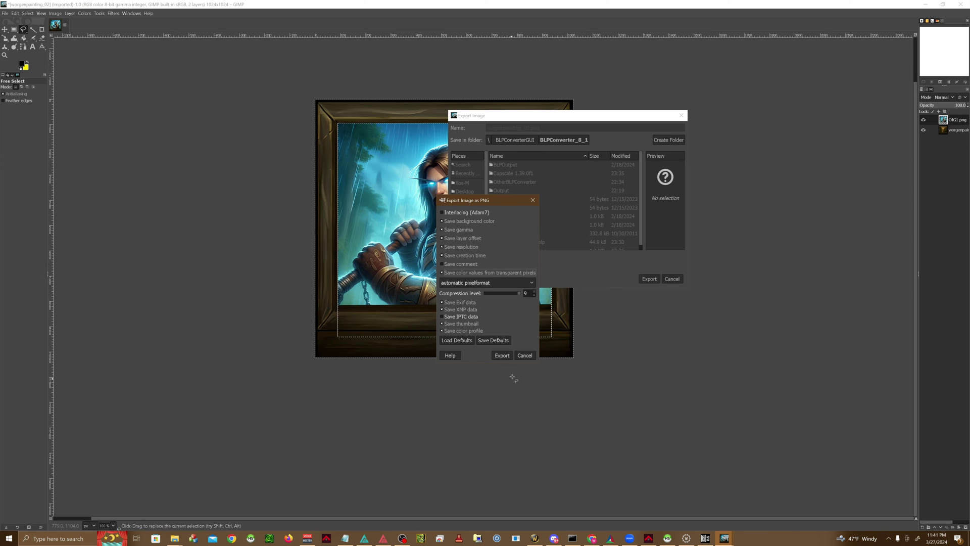
{"action": "left_click", "coordinate": [500, 356]}
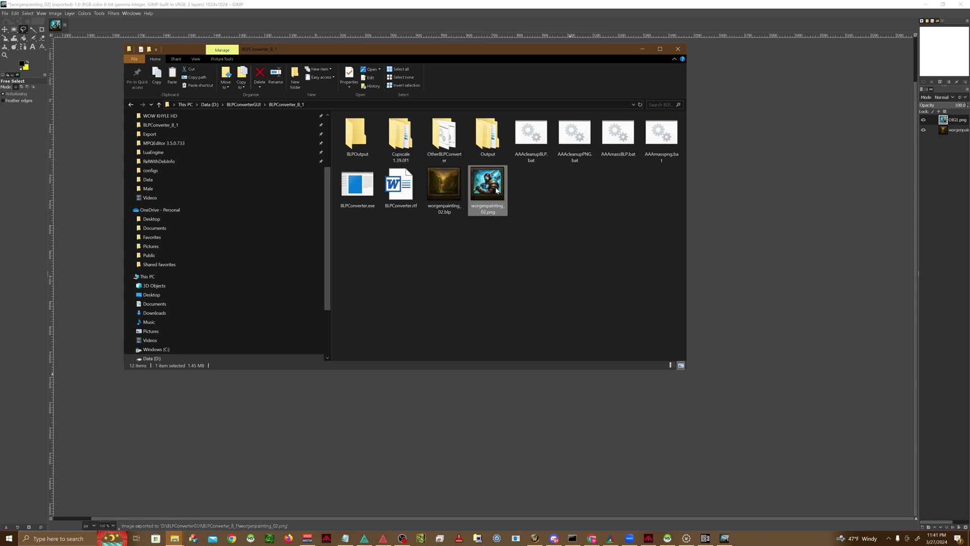
Drop worgenpainting_02.png onto BLPConverter.exe to produce a BLP_DXT3 worgenpainting_02.blp.
{"action": "left_click_drag", "start_coordinate": [498, 196], "coordinate": [363, 208]}
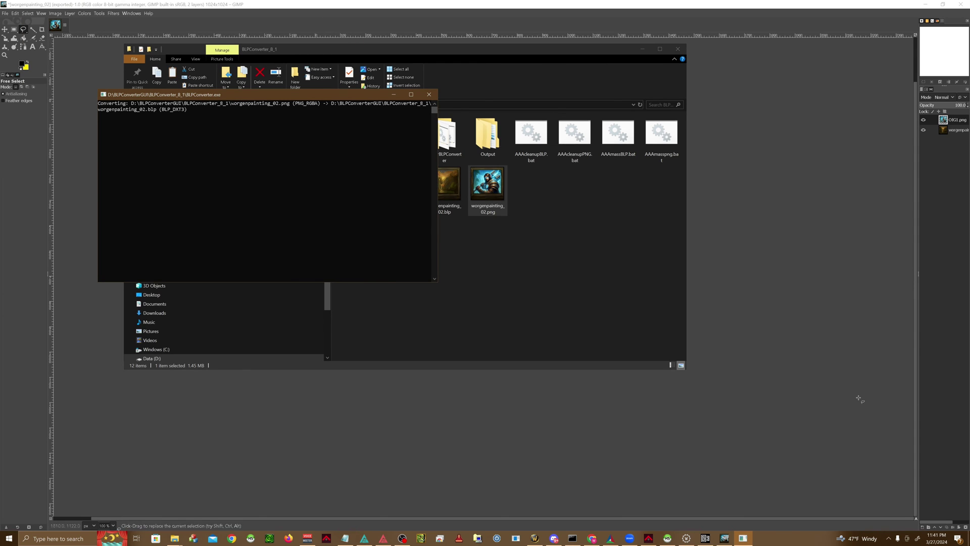
{"action": "mouse_move", "coordinate": [686, 538]}
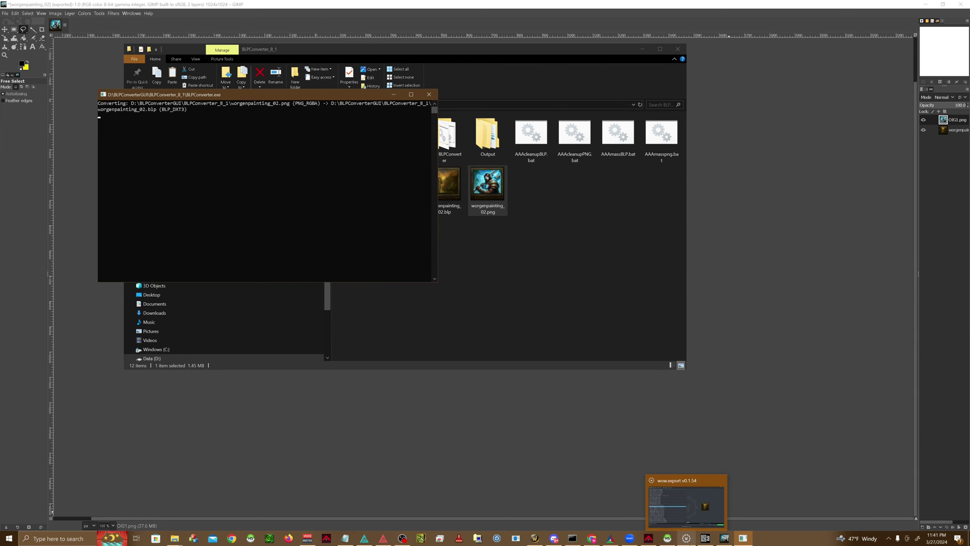
{"action": "left_click", "coordinate": [686, 538]}
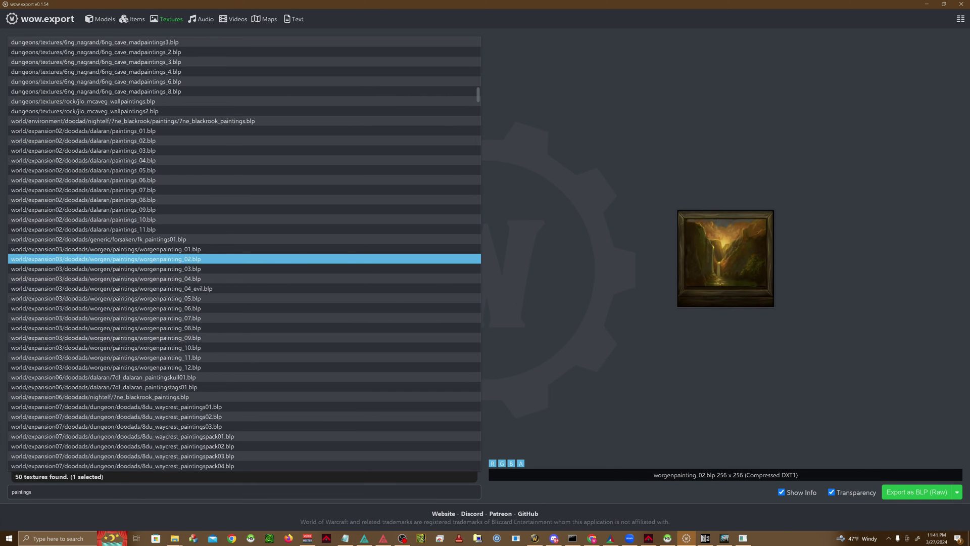
Open Notepad and note the texture path world/expansion03/doodads/worgen/paintings.
{"action": "left_click", "coordinate": [58, 538]}
{"action": "type", "text": "notepad"}
{"action": "key", "text": "Return"}
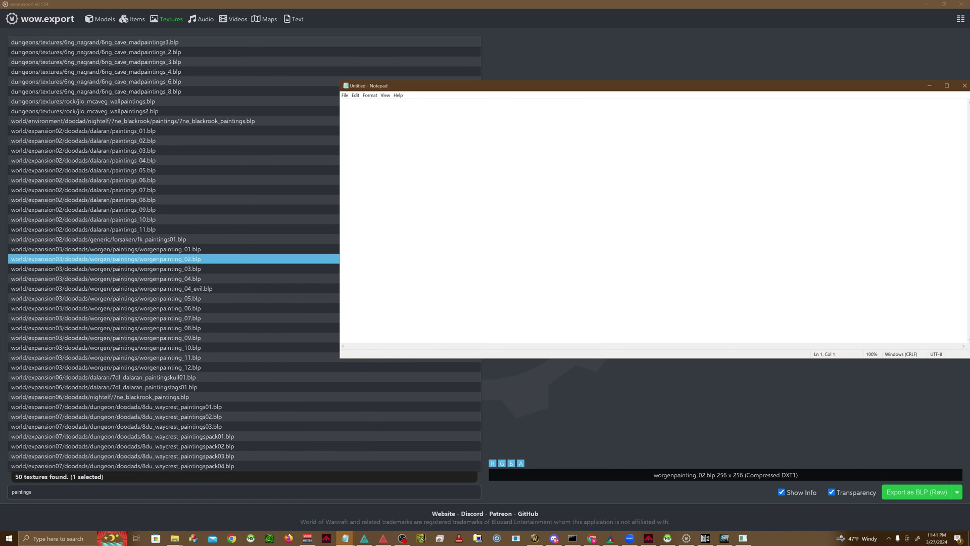
{"action": "type", "text": "world "}
{"action": "type", "text": "expansion03/doodads/worgen/pain"}
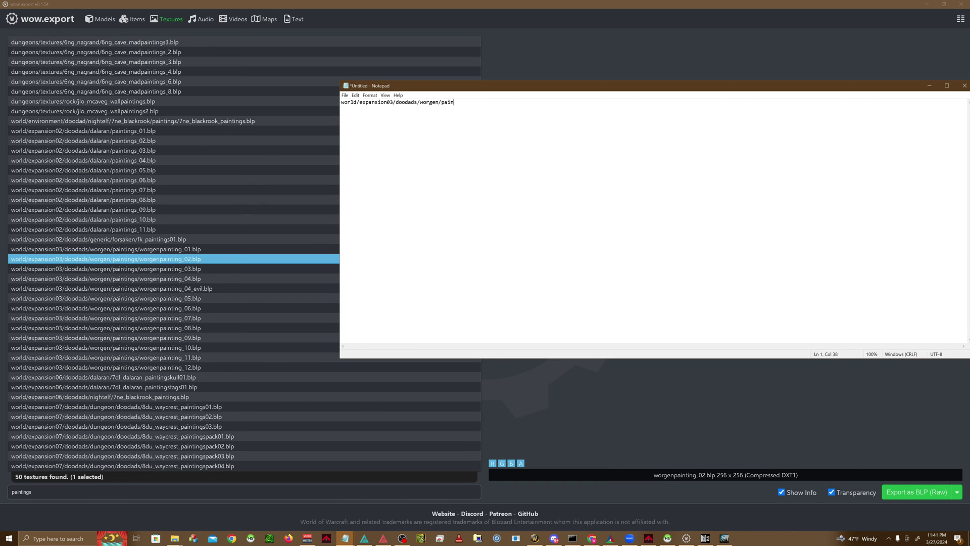
{"action": "type", "text": "ting"}
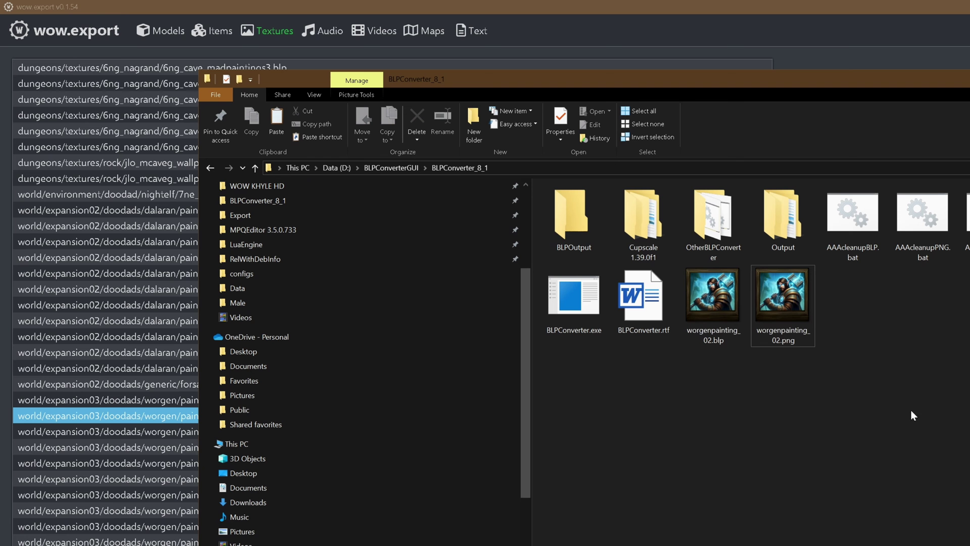
{"action": "left_click", "coordinate": [554, 538]}
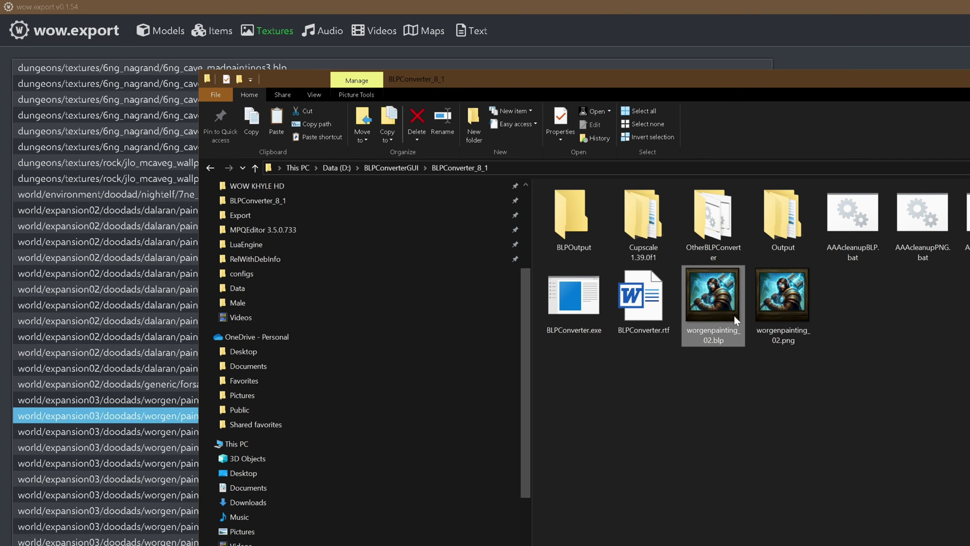
Launch Ladik's MPQ Editor and open the Patch-Y.mpq archive.
{"action": "right_click", "coordinate": [535, 538]}
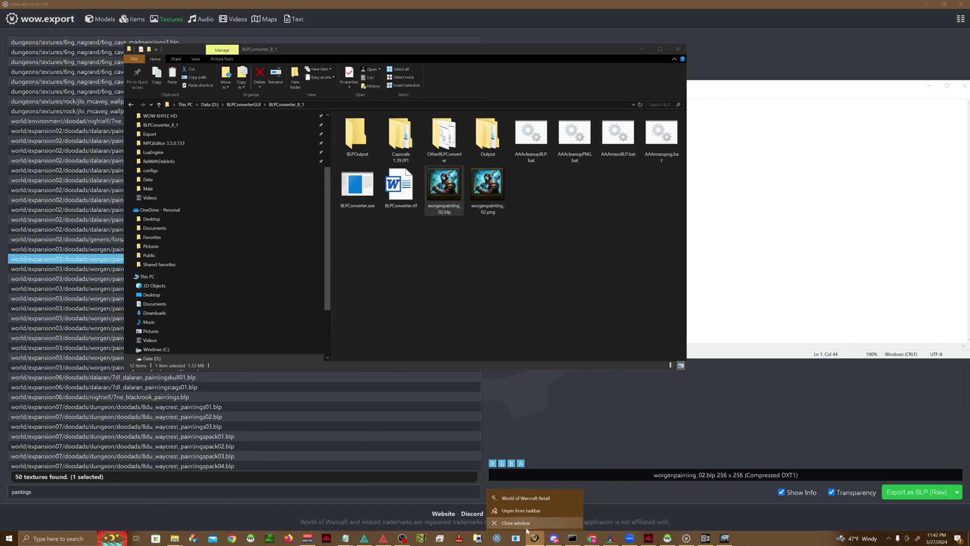
{"action": "left_click", "coordinate": [526, 529]}
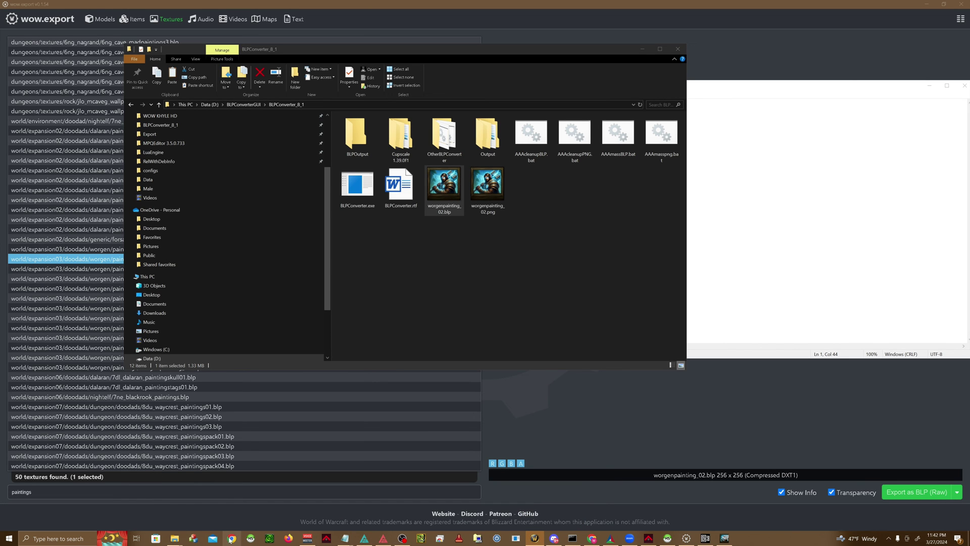
{"action": "left_click", "coordinate": [193, 538]}
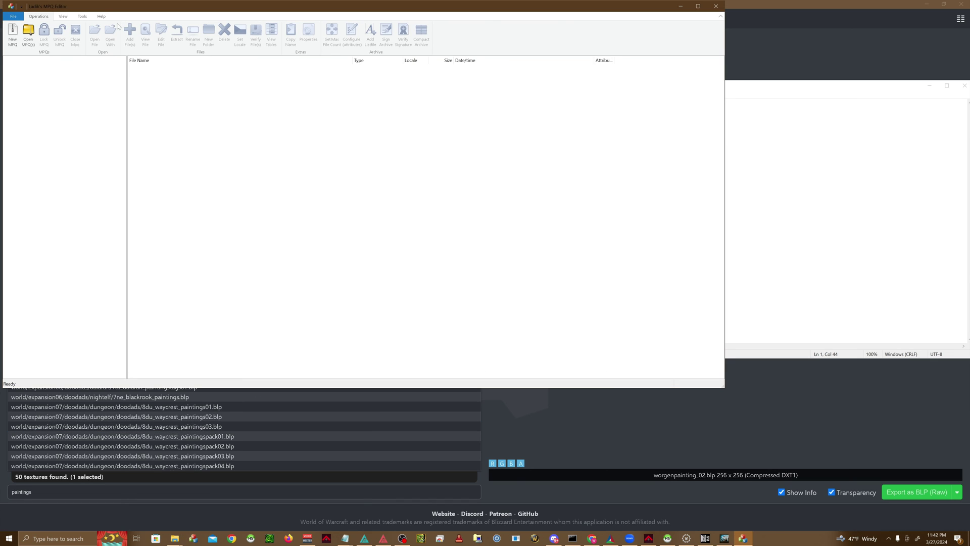
{"action": "left_click", "coordinate": [34, 30]}
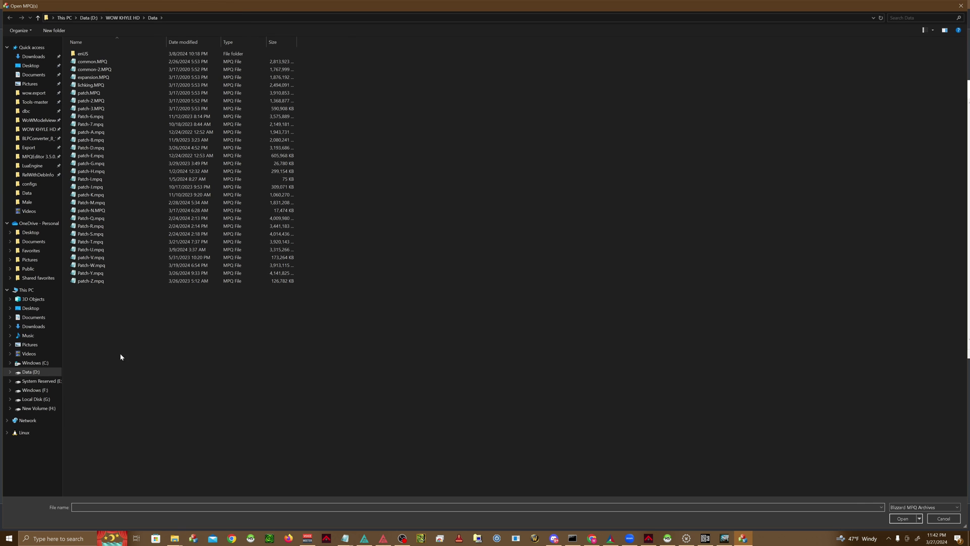
{"action": "double_click", "coordinate": [98, 274]}
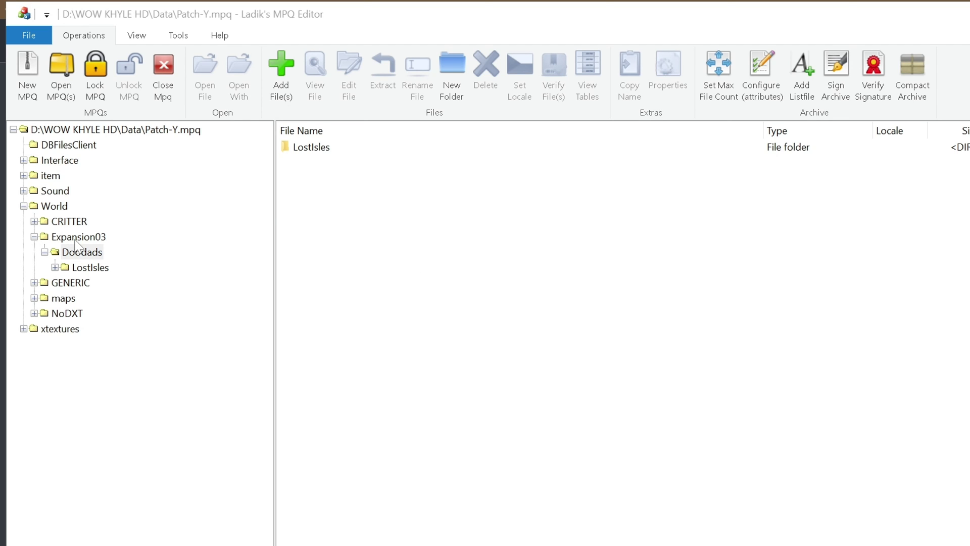
Create a 'worgen' folder in Doodads and a 'paintings' folder inside it.
{"action": "right_click", "coordinate": [856, 266]}
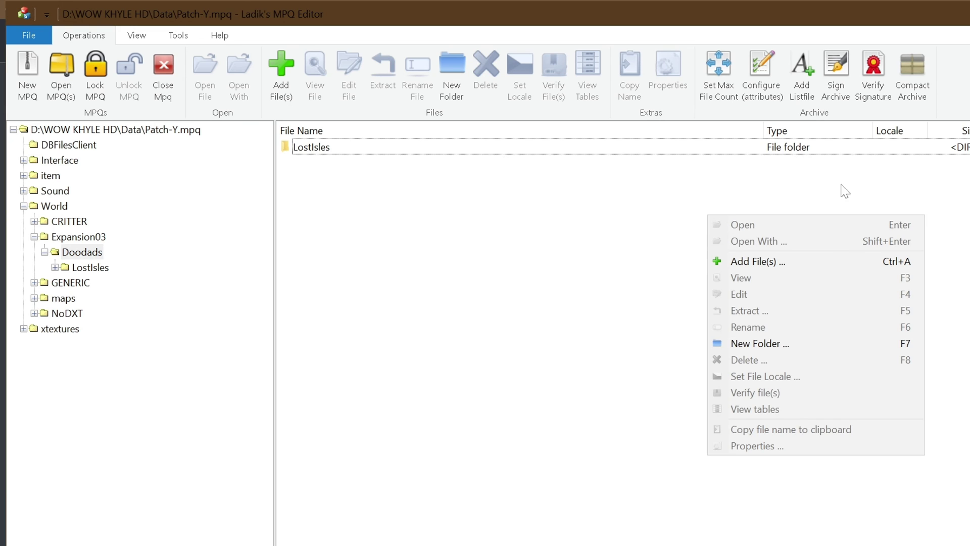
{"action": "left_click", "coordinate": [793, 344]}
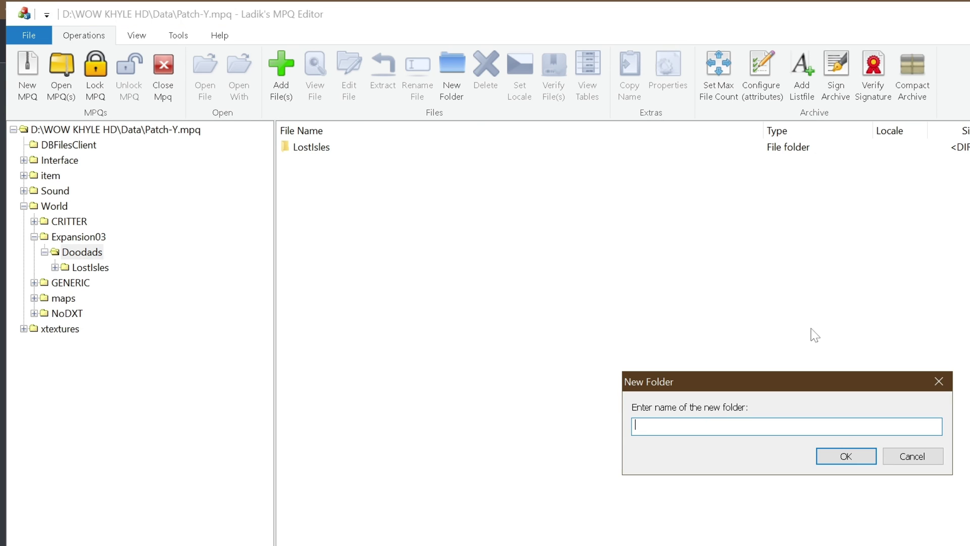
{"action": "type", "text": "worgen"}
{"action": "key", "text": "Return"}
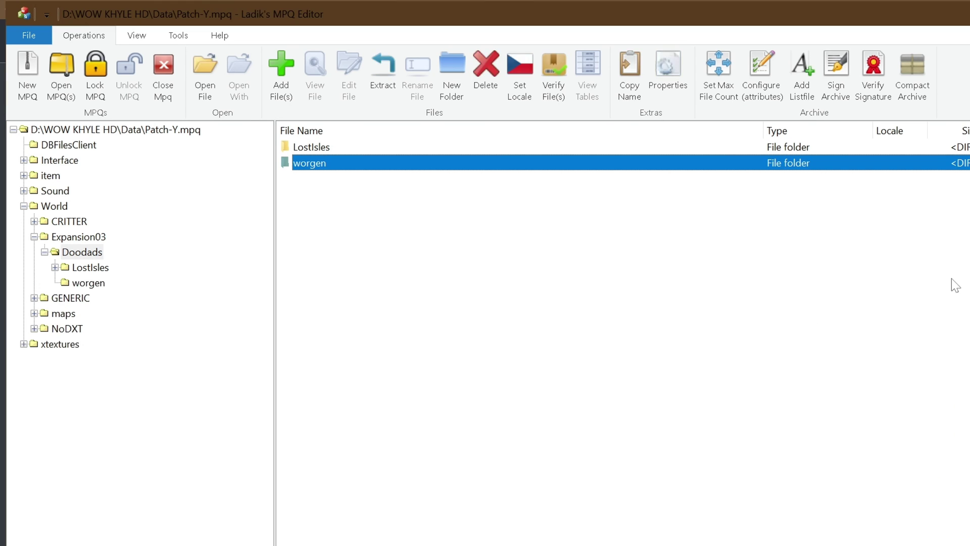
{"action": "double_click", "coordinate": [923, 163]}
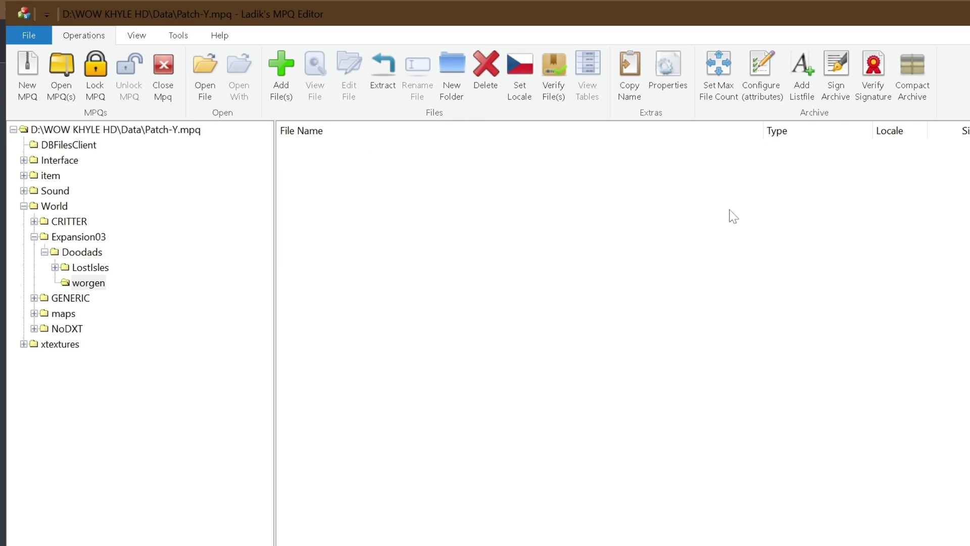
{"action": "right_click", "coordinate": [729, 211]}
{"action": "left_click", "coordinate": [816, 341]}
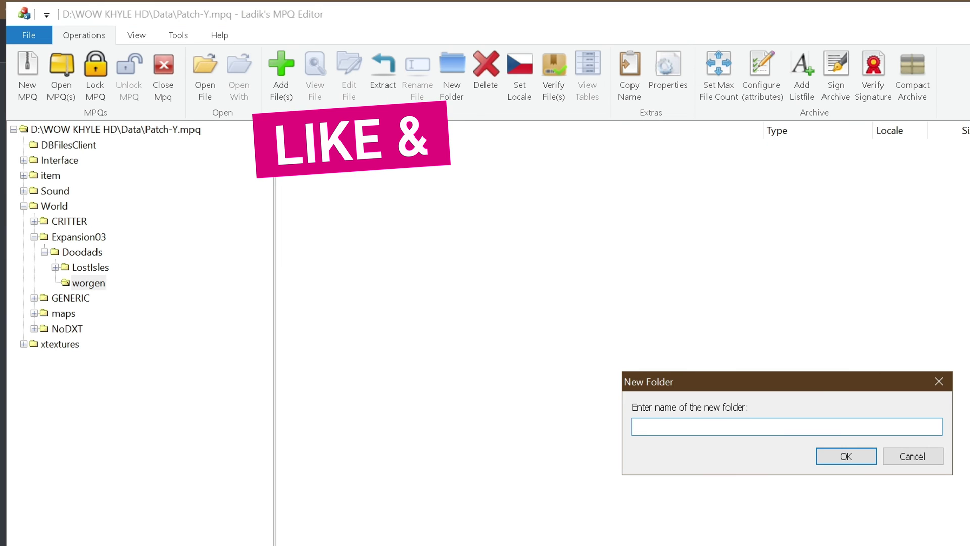
{"action": "type", "text": "paintin"}
{"action": "type", "text": "gs"}
{"action": "key", "text": "Return"}
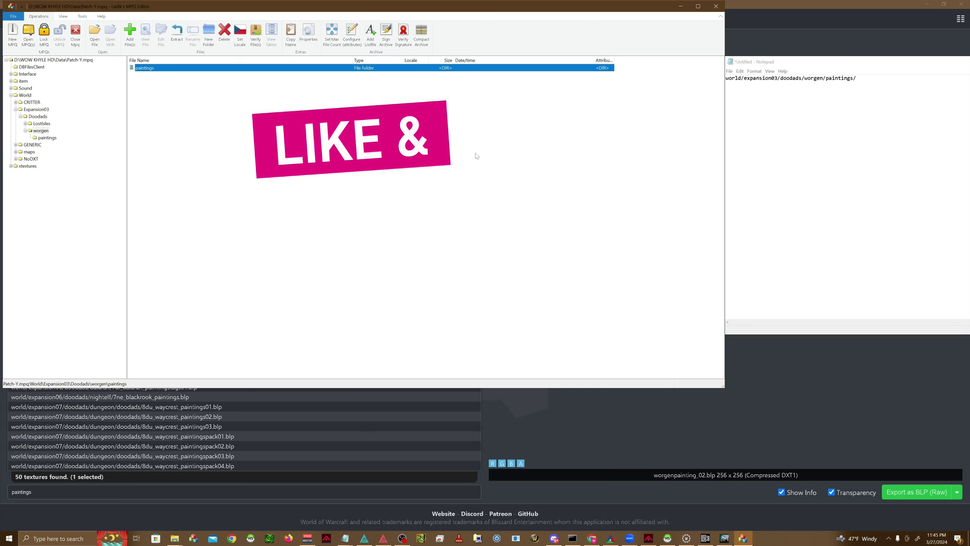
{"action": "double_click", "coordinate": [247, 68]}
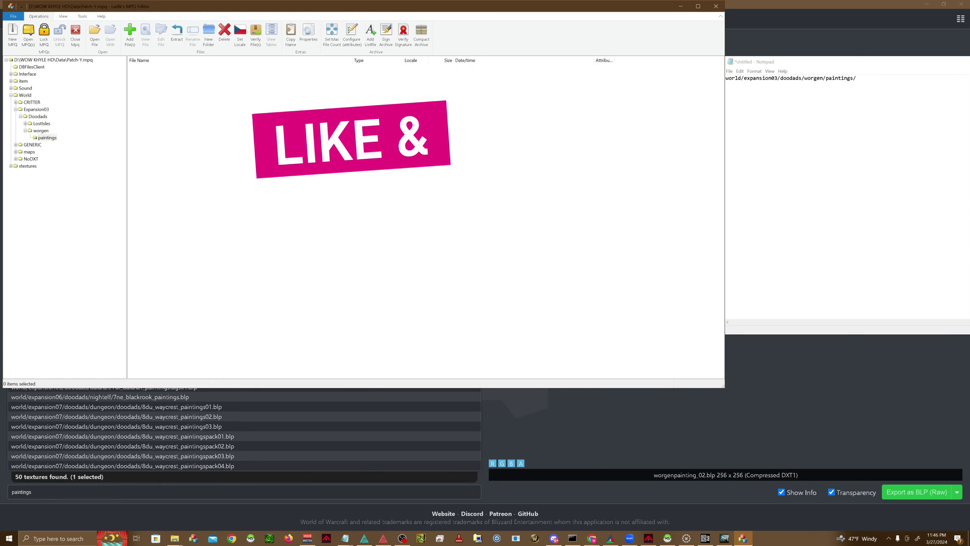
Drag worgenpainting_02.blp from Explorer into paintings and close the archive.
{"action": "left_click", "coordinate": [174, 538]}
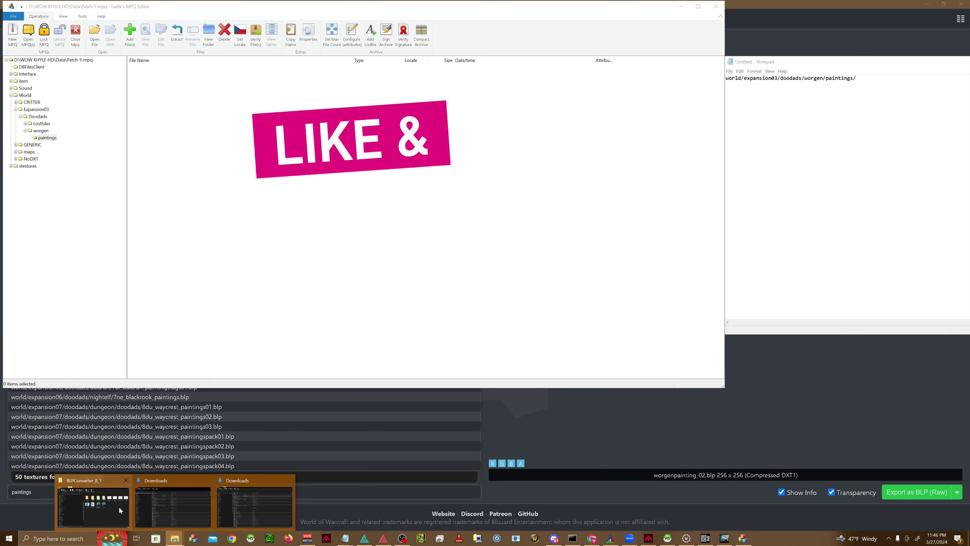
{"action": "left_click", "coordinate": [94, 505]}
{"action": "mouse_move", "coordinate": [430, 181]}
{"action": "left_mouse_down"}
{"action": "mouse_move", "coordinate": [614, 257]}
{"action": "mouse_move", "coordinate": [700, 260]}
{"action": "mouse_move", "coordinate": [702, 271]}
{"action": "left_mouse_up"}
{"action": "left_click", "coordinate": [75, 40]}
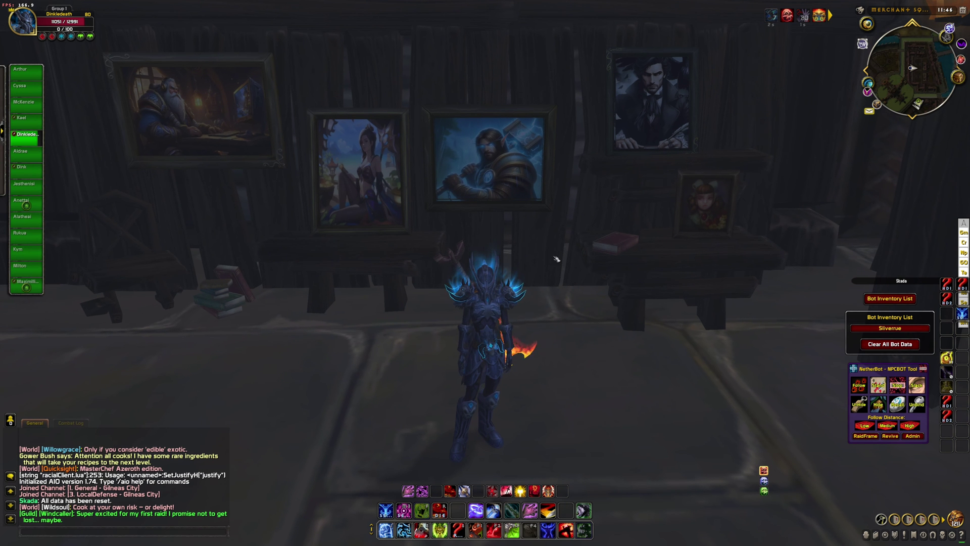
Zoom and tilt the camera, walking up to inspect the new portrait in the Gilneas frame.
{"action": "scroll", "coordinate": [556, 259], "scroll_direction": "up", "scroll_amount": 8}
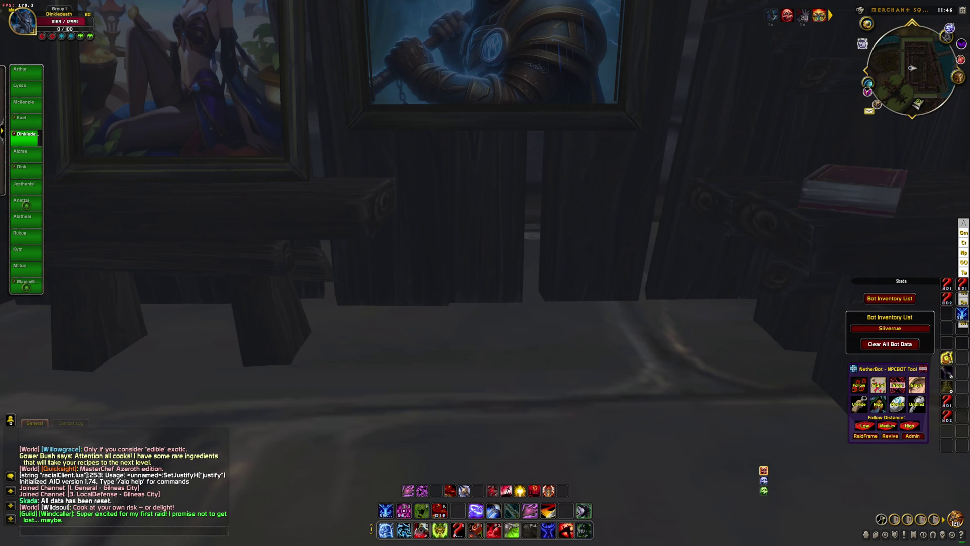
{"action": "right_click_drag", "start_coordinate": [557, 259], "coordinate": [556, 207]}
{"action": "key", "text": "w"}
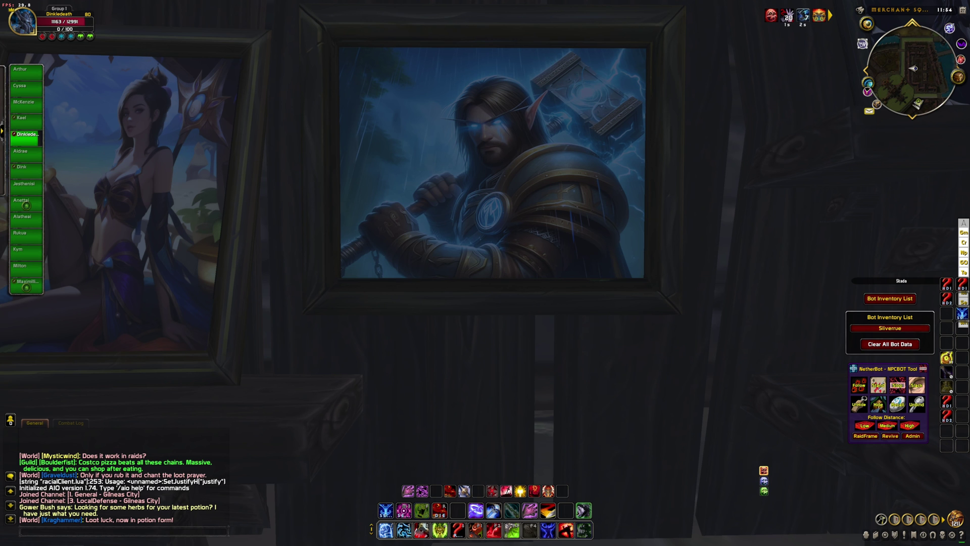
{"action": "scroll", "coordinate": [485, 273], "scroll_direction": "down", "scroll_amount": 5}
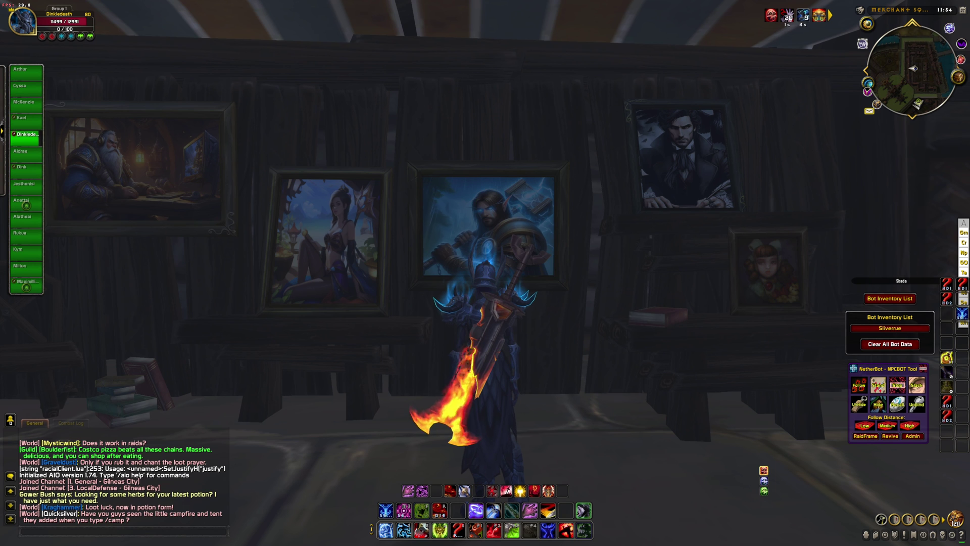
{"action": "scroll", "coordinate": [485, 273], "scroll_direction": "up", "scroll_amount": 5}
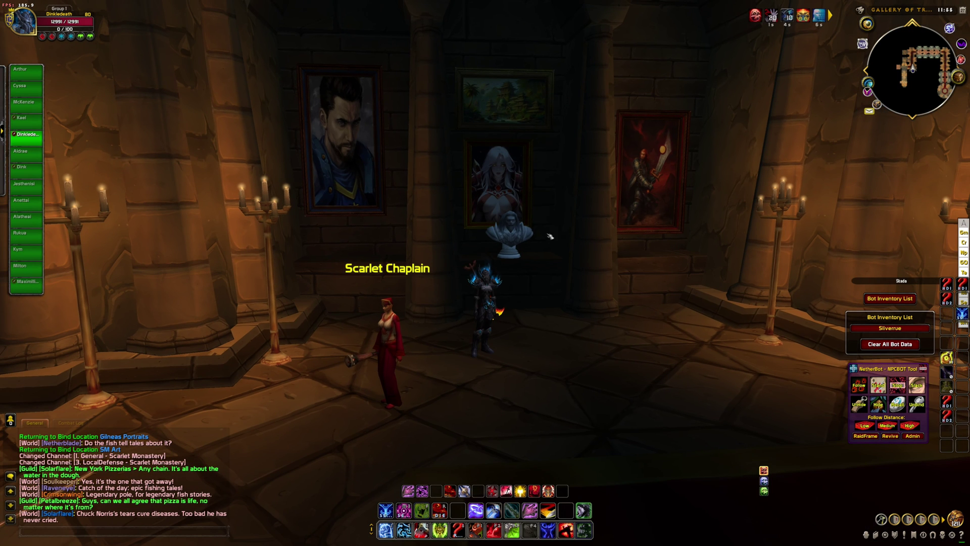